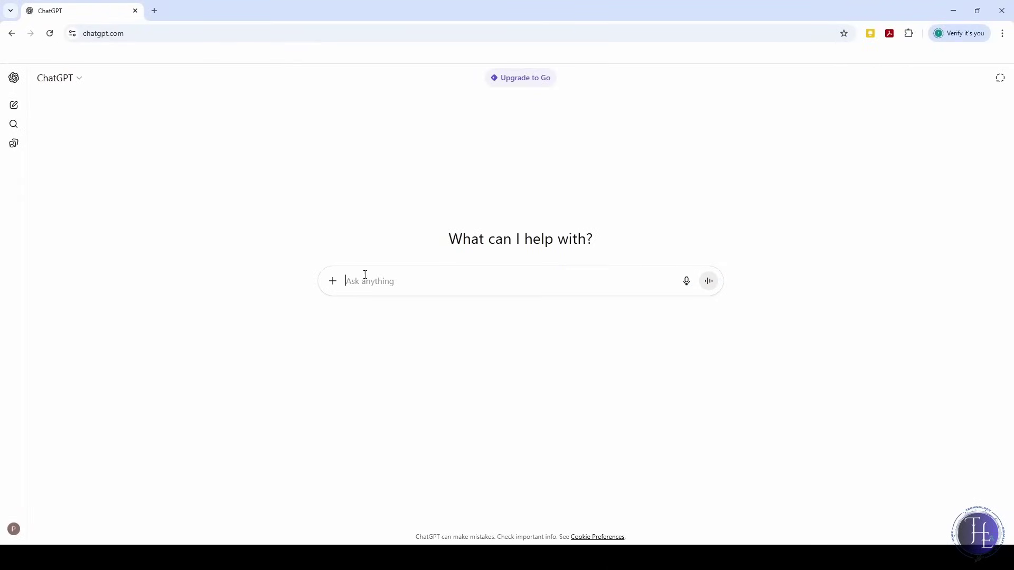
Ask ChatGPT for a polite email requesting a project deadline extension and read the draft.
type("Can you write a polite email asking for a deadline extension for my project?")
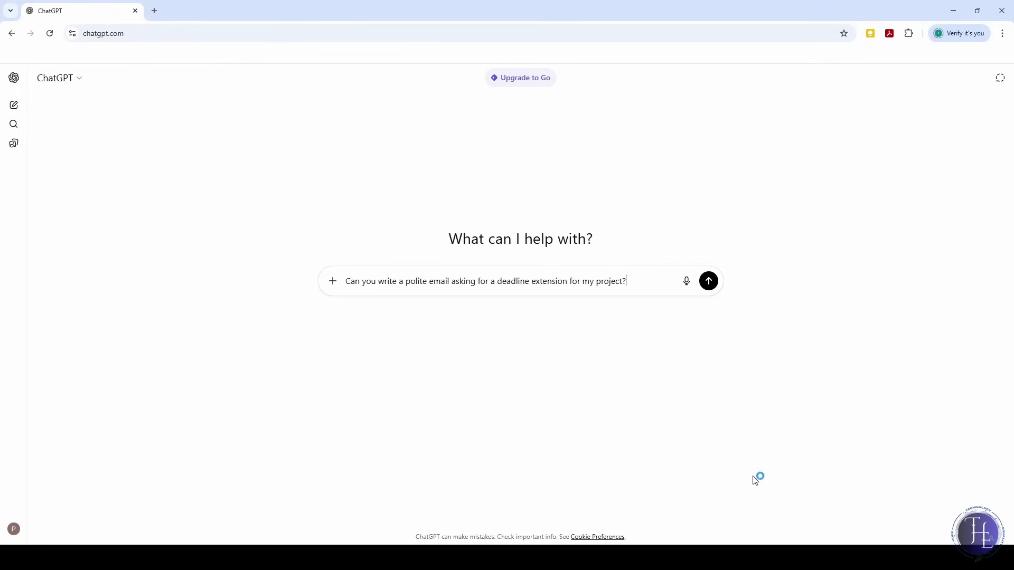
left_click(709, 283)
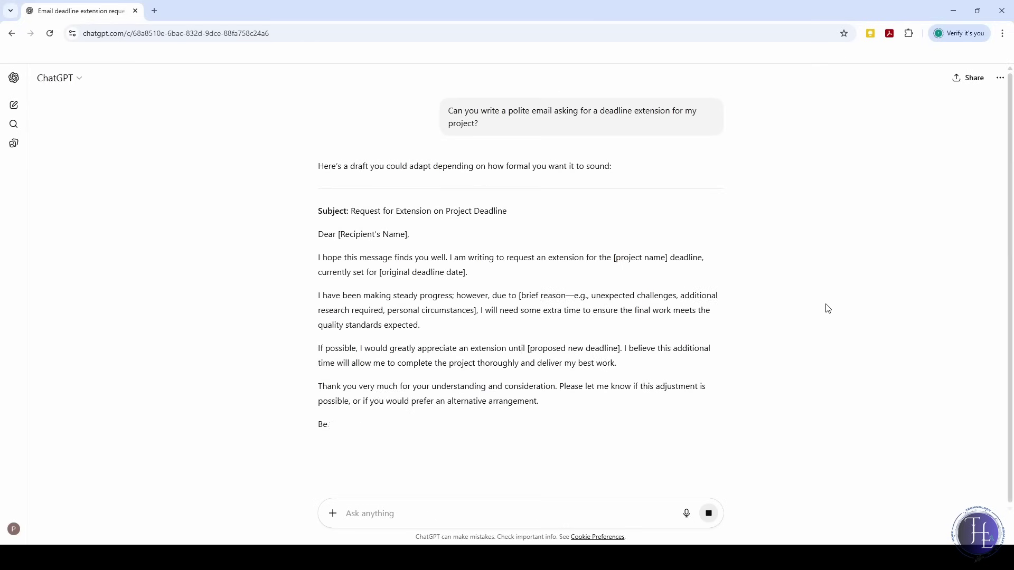
scroll(827, 309, "down", 1)
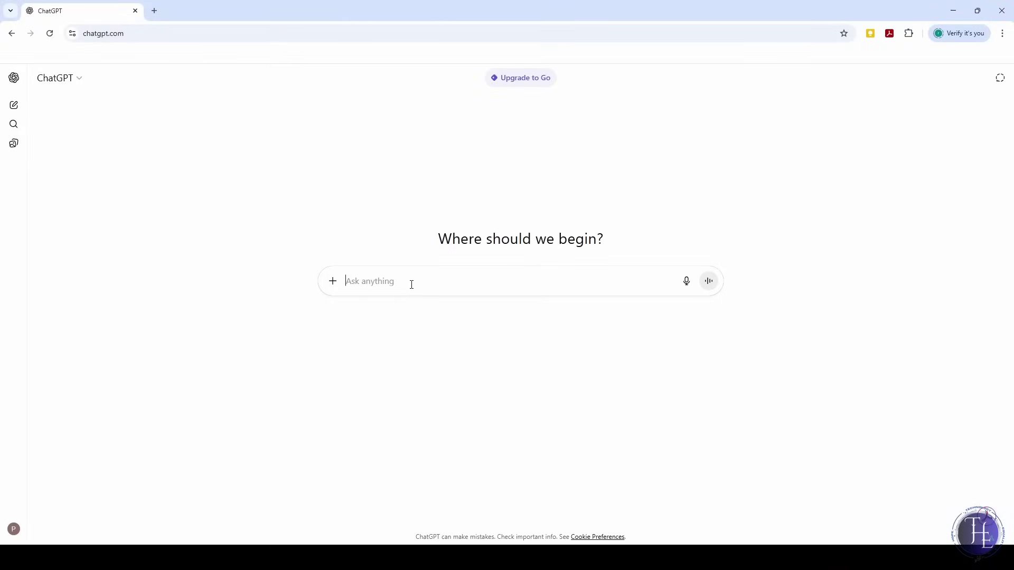
Send the Av = λv eigenvector notes with a request to explain them simply, then read the answer.
type("The Eigenvector Equation The fundamental equation for finding eigenvectors is: Av = λv Where: A: is a square matrix. v: is the eigenvector. λ is the eigenvalue.")
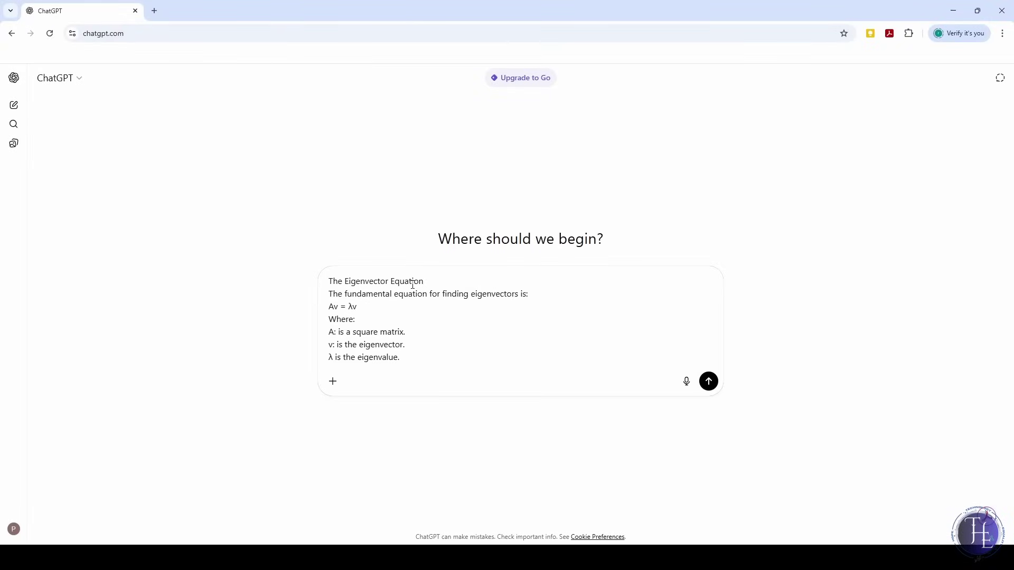
key("shift+Return")
key("shift+Return")
key("shift+Return")
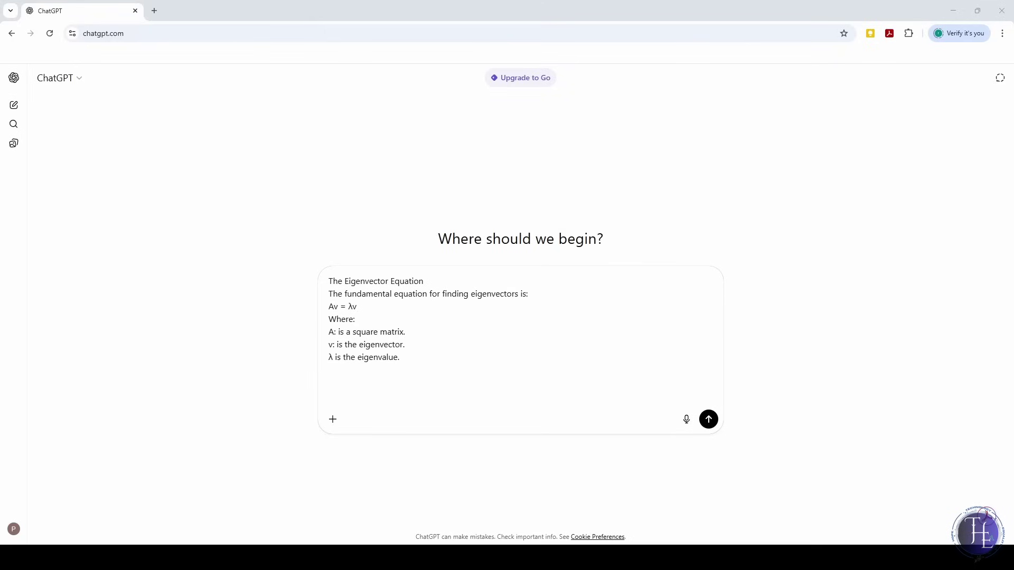
type("Can you explain this in simple words, like you’re talking to a beginner?")
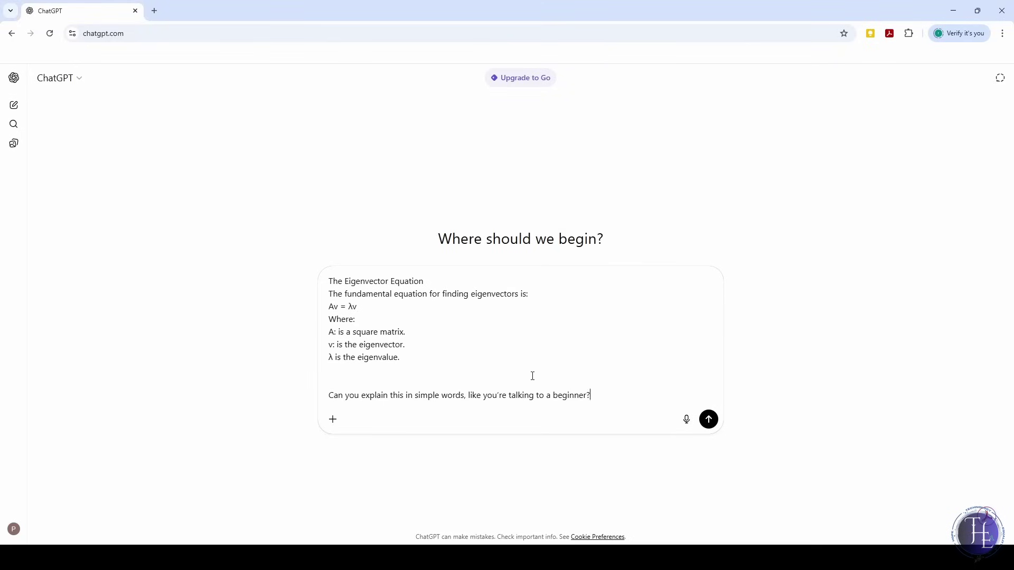
left_click(708, 421)
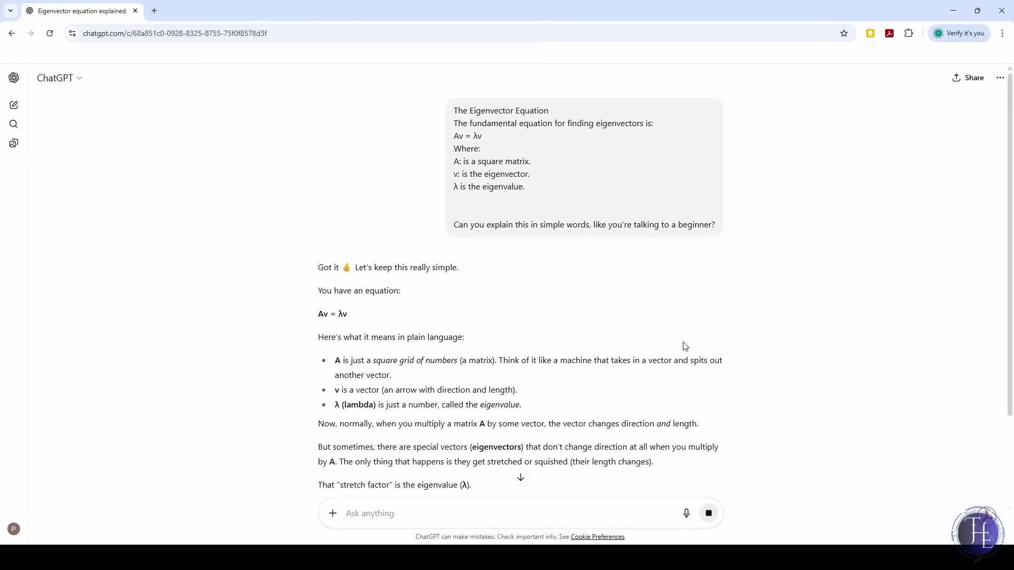
scroll(685, 346, "down", 1)
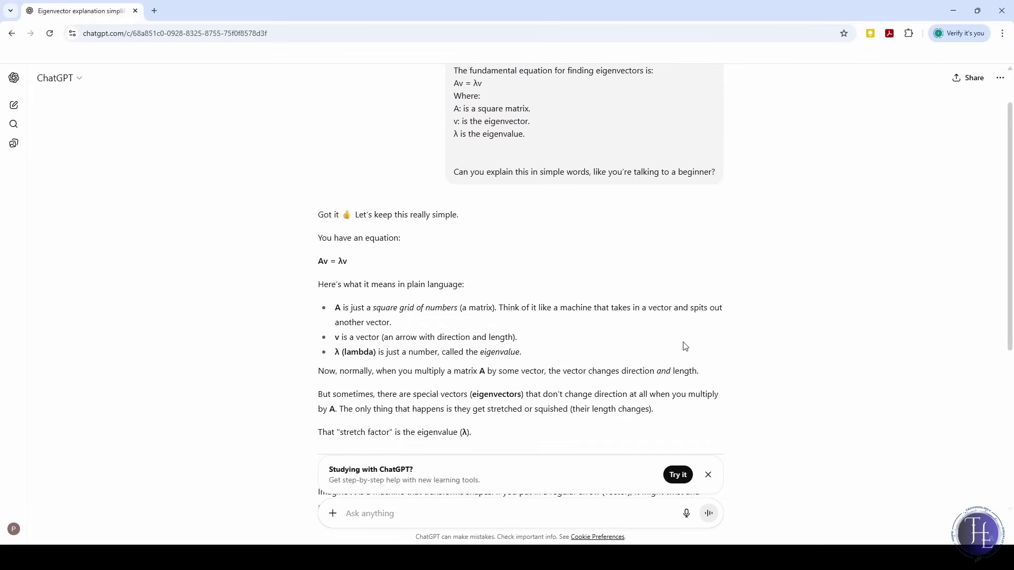
scroll(684, 347, "down", 2)
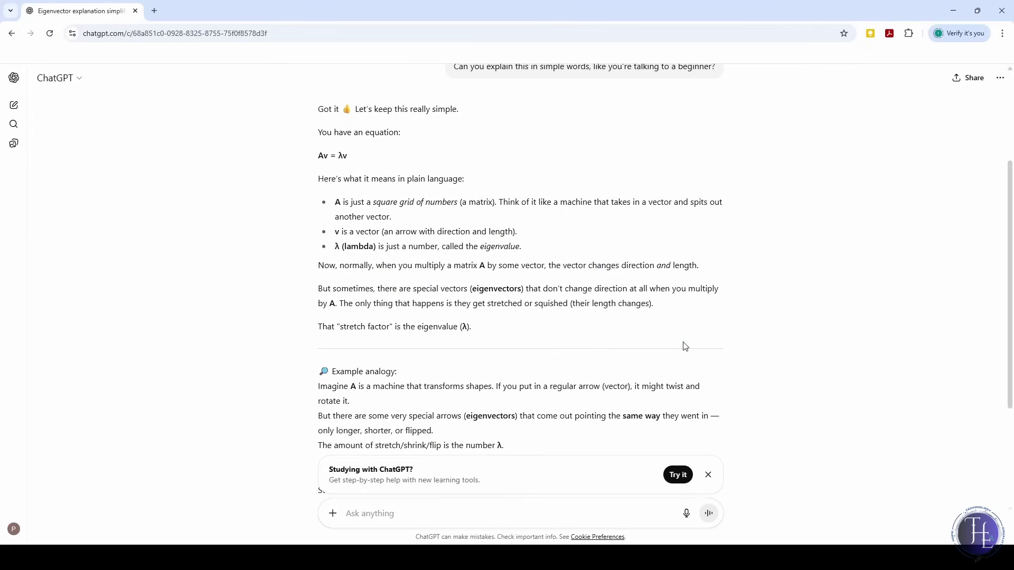
scroll(549, 259, "down", 1)
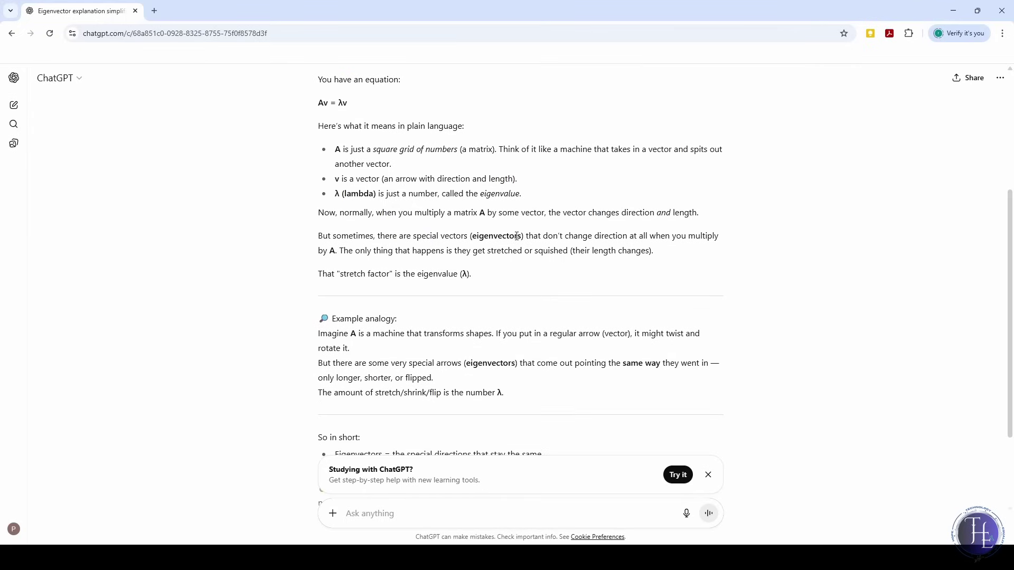
scroll(516, 236, "down", 2)
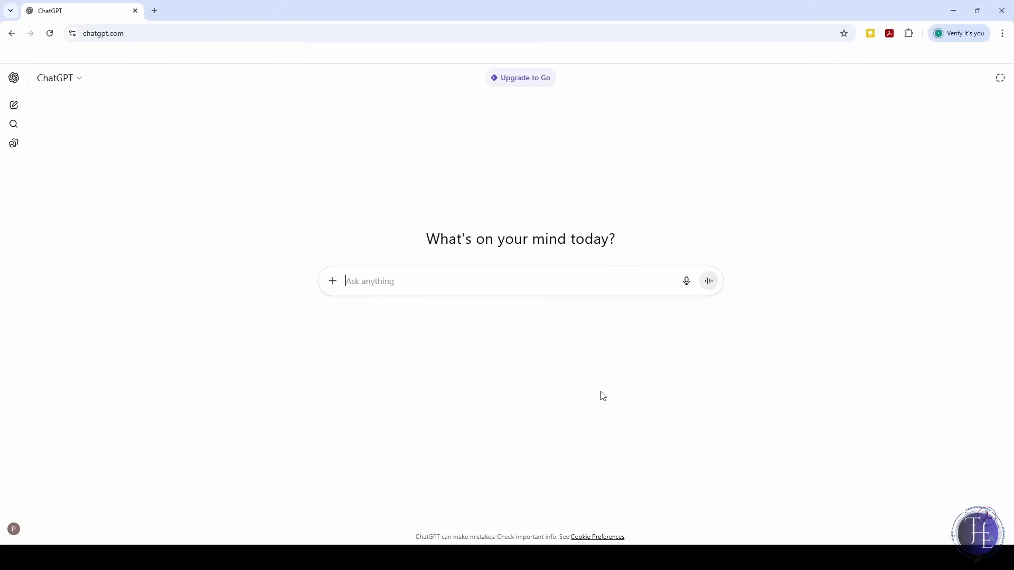
Request a 2-day Udaipur budget itinerary with hotels, sights, food and costs, and read it through.
type("Plan a 2-day trip to Udaipur with budget hotel suggestions, local places to see, and food options.")
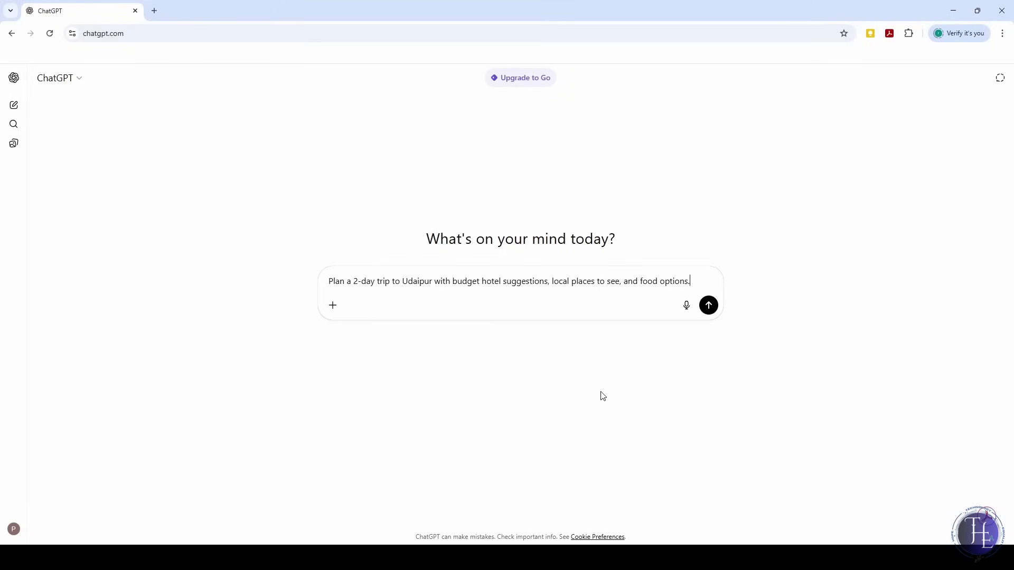
left_click(709, 306)
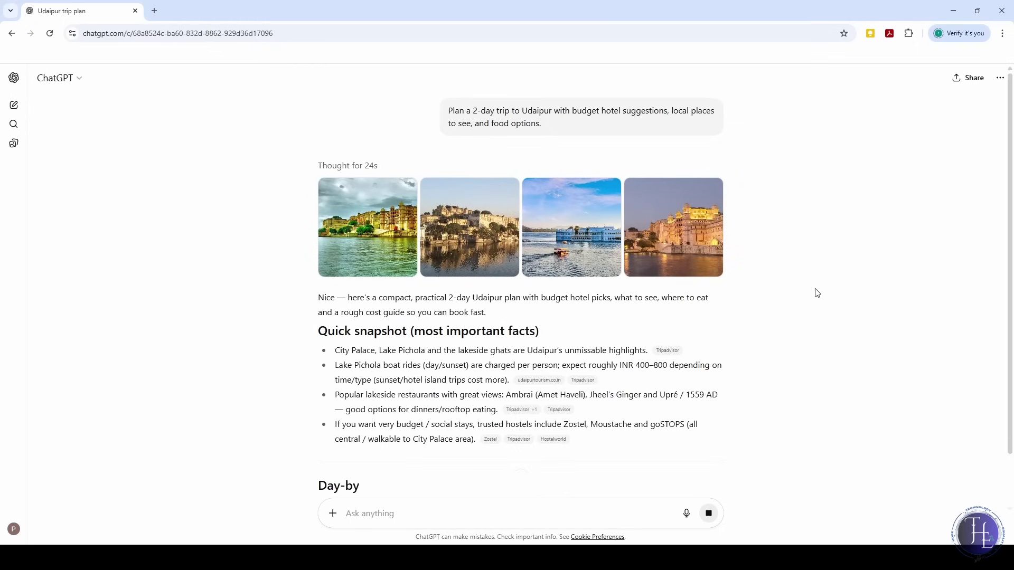
scroll(889, 177, "down", 1)
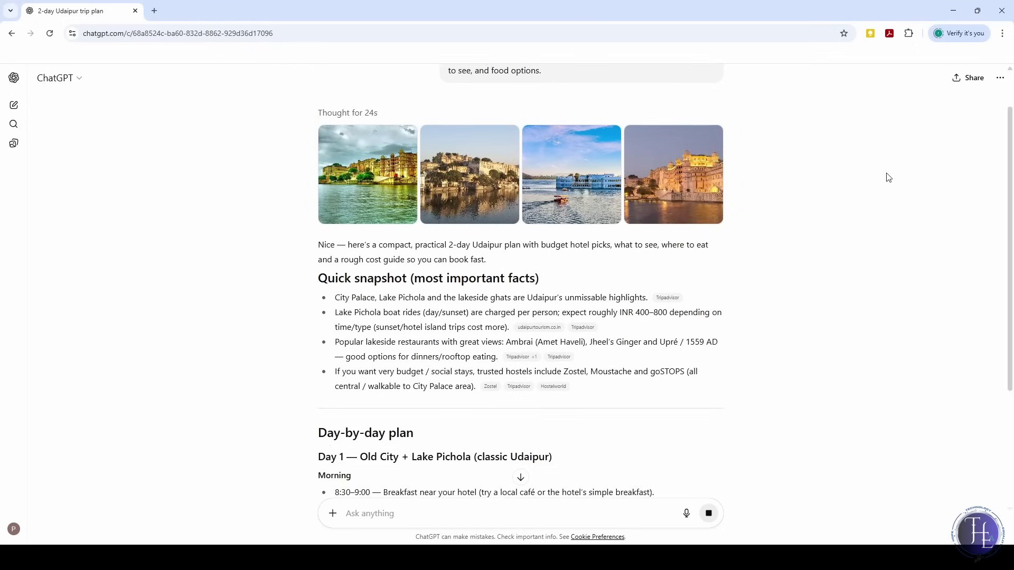
scroll(888, 177, "down", 2)
scroll(889, 178, "down", 1)
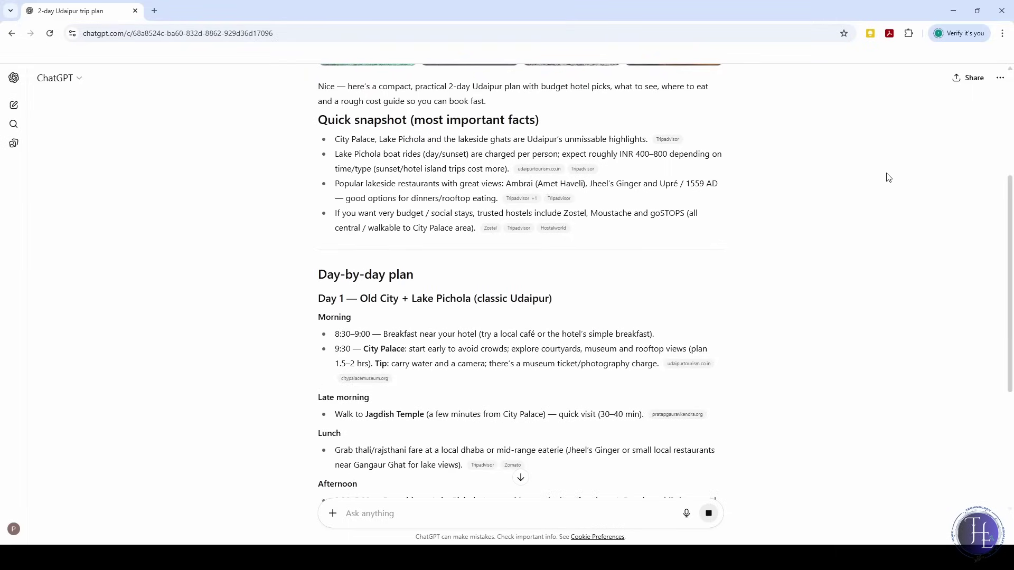
scroll(889, 177, "down", 2)
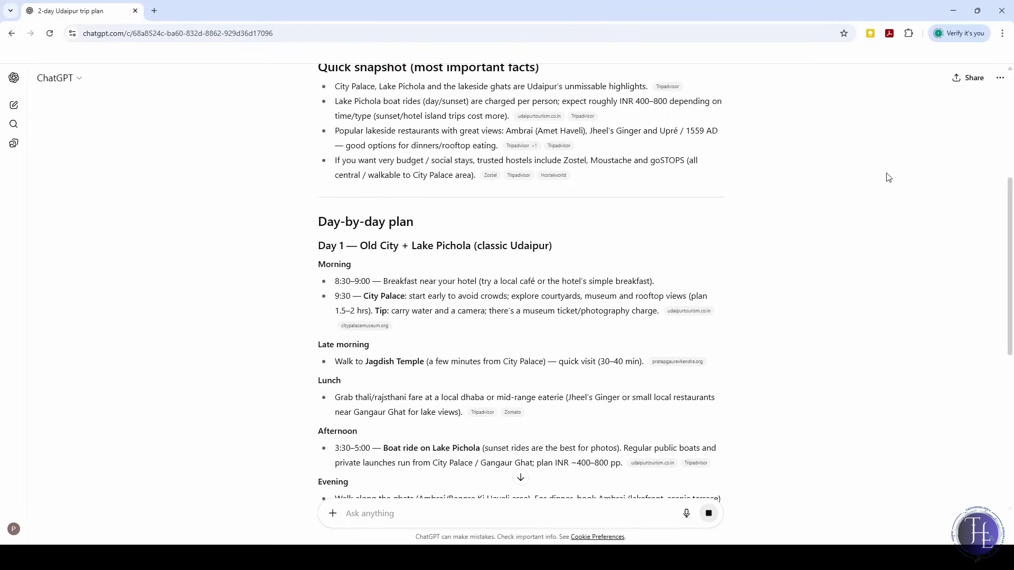
scroll(888, 178, "down", 5)
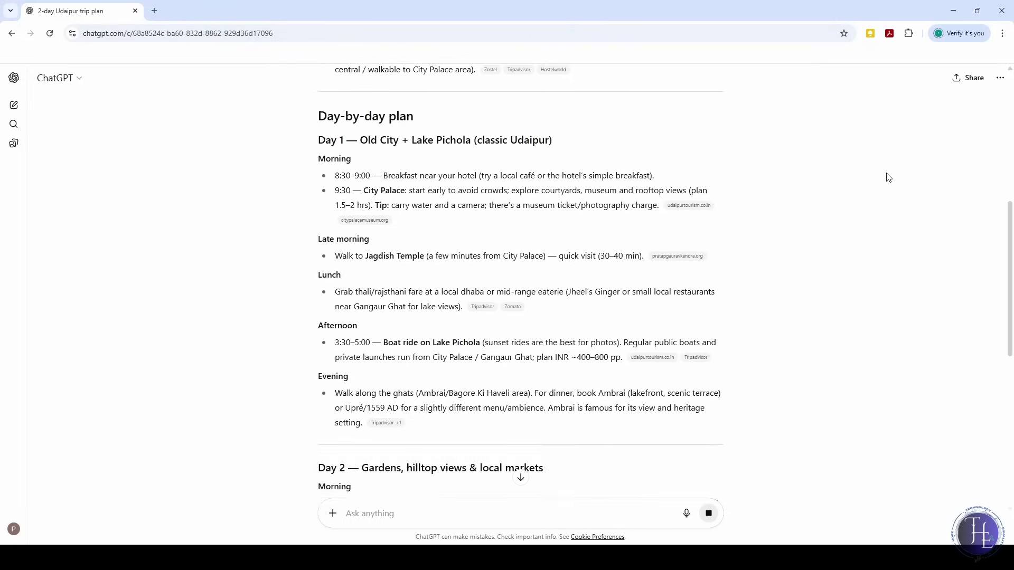
scroll(889, 178, "down", 2)
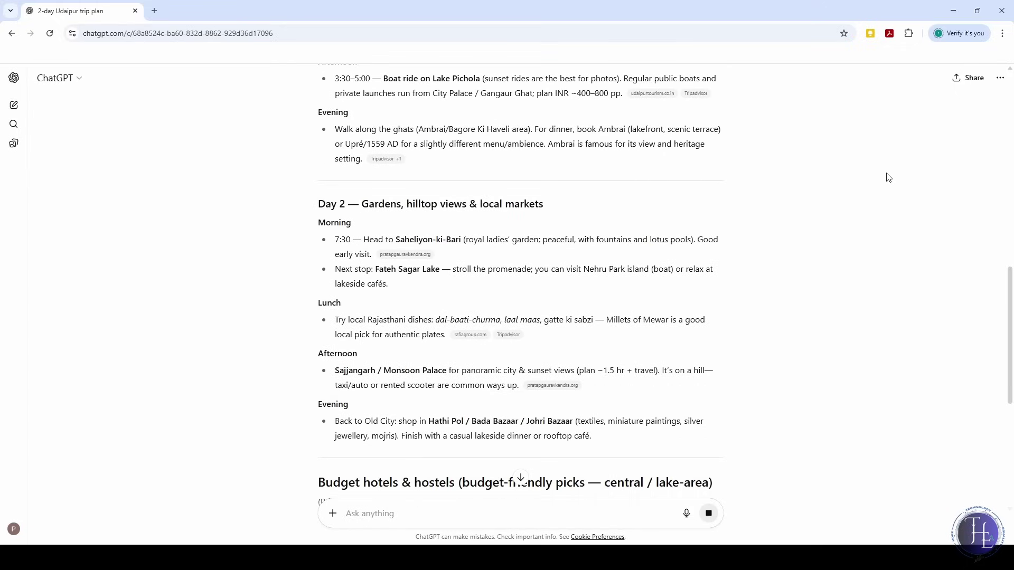
scroll(888, 178, "down", 1)
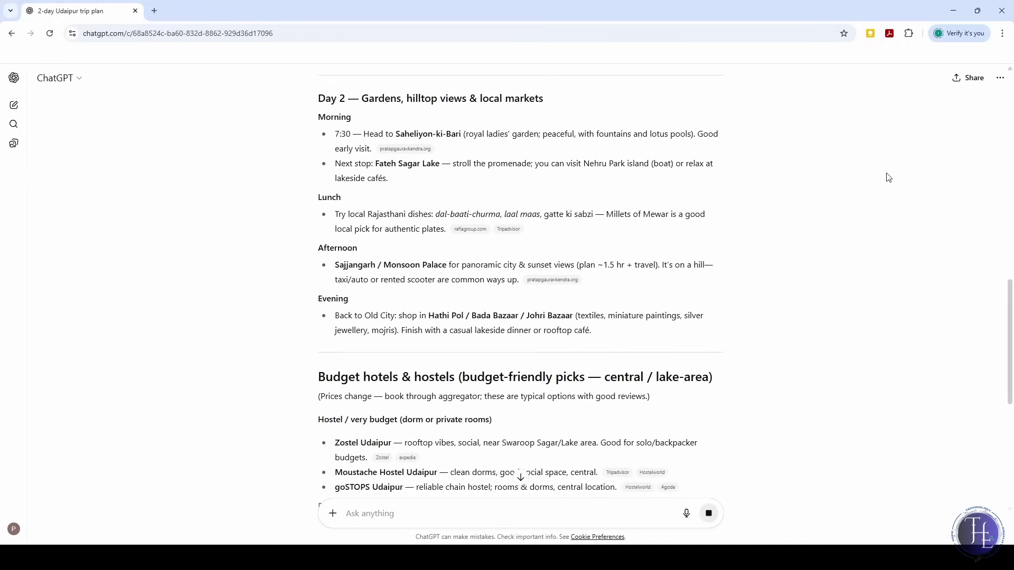
scroll(889, 177, "down", 1)
scroll(888, 177, "down", 5)
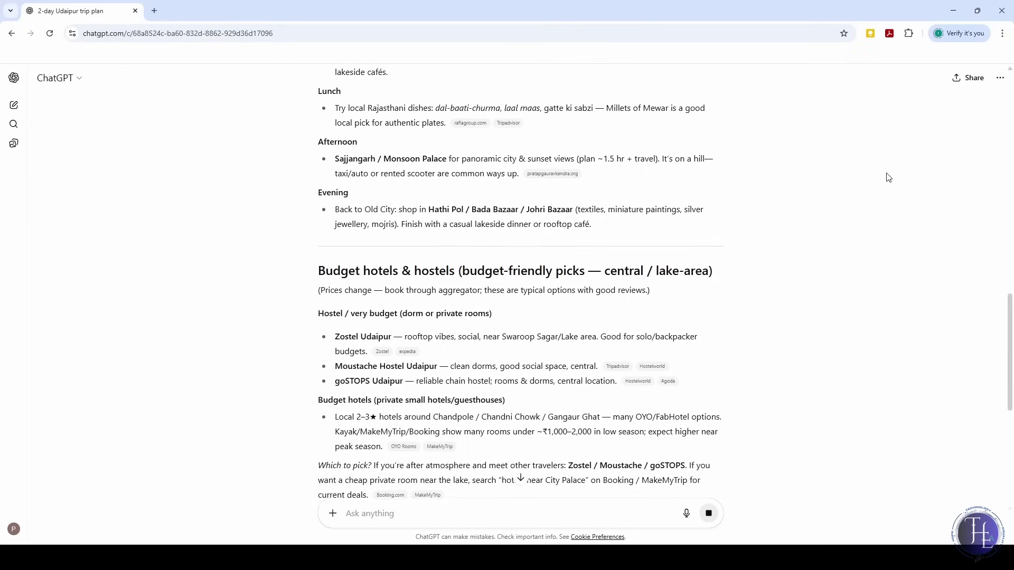
scroll(888, 178, "down", 2)
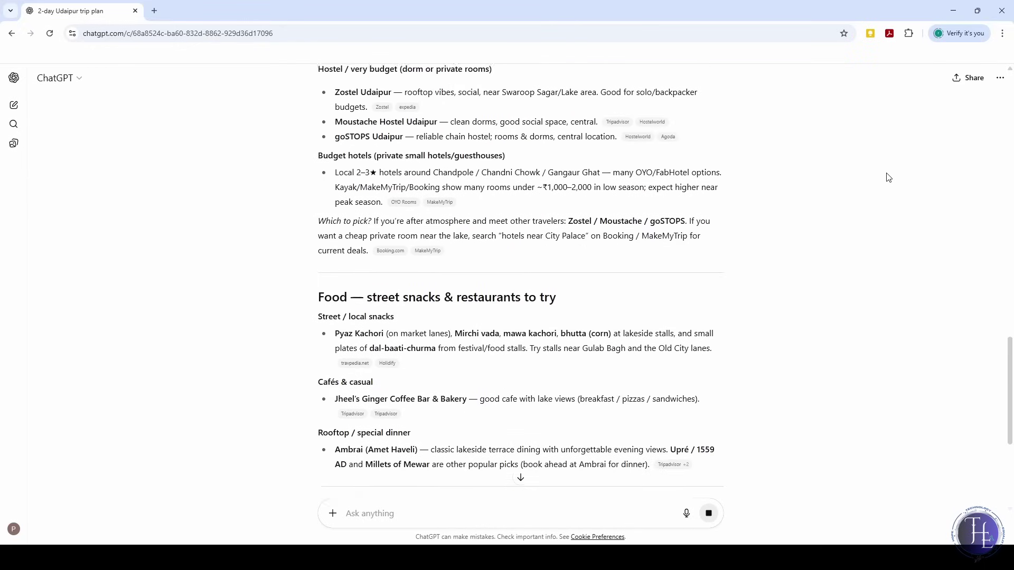
scroll(888, 177, "down", 3)
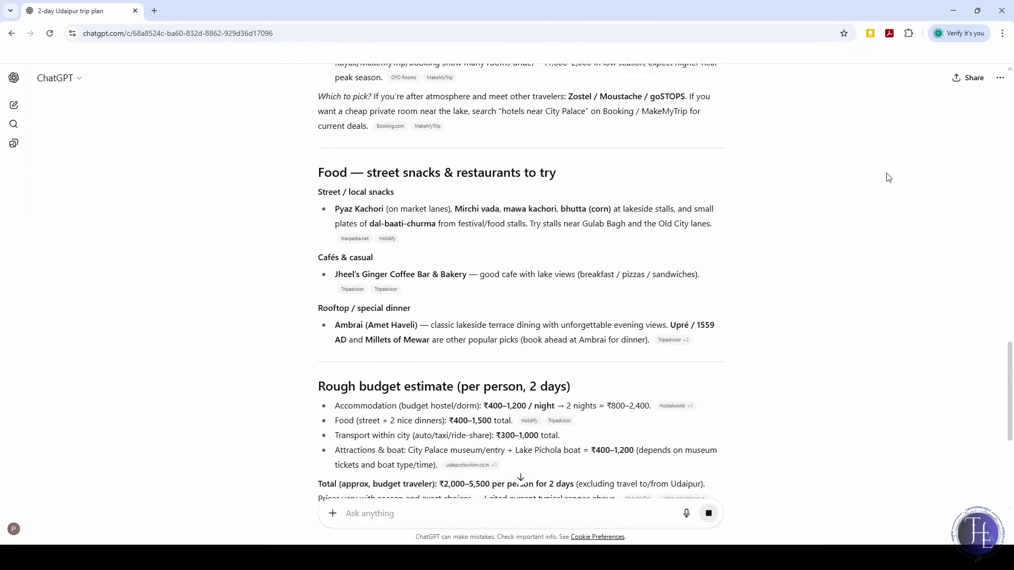
scroll(888, 177, "down", 1)
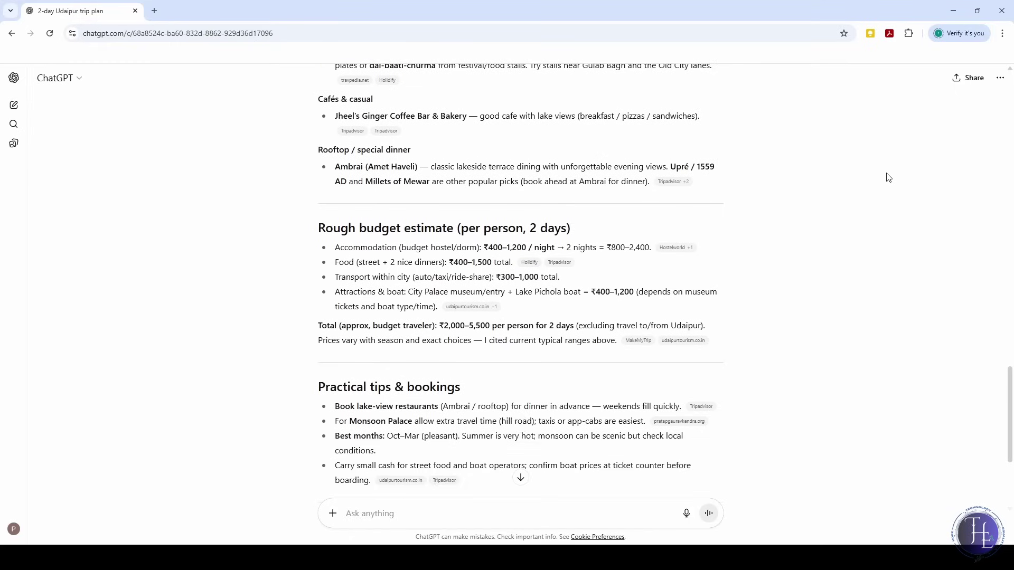
scroll(888, 177, "down", 3)
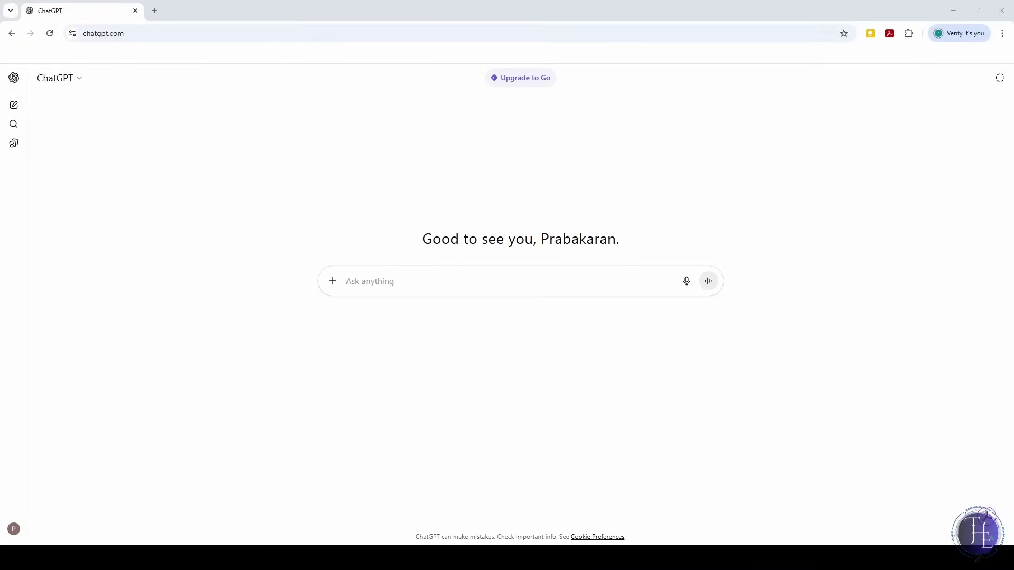
Ask for a LinkedIn summary for a digital marketer with 3 years' experience and review it.
left_click(369, 281)
type("Write a professional LinkedIn summary for someone with 3 years of experience in digital marketing")
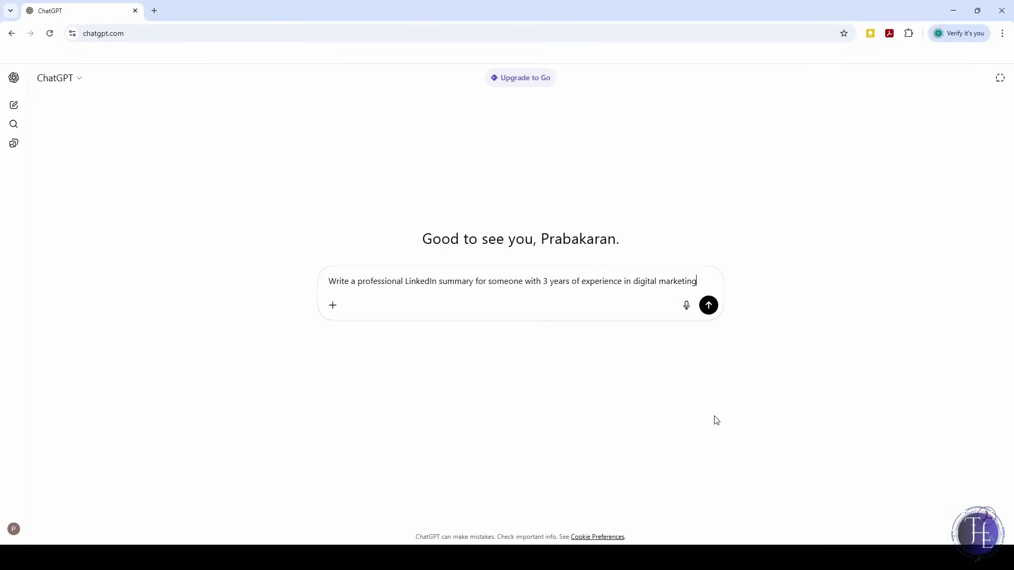
left_click(708, 307)
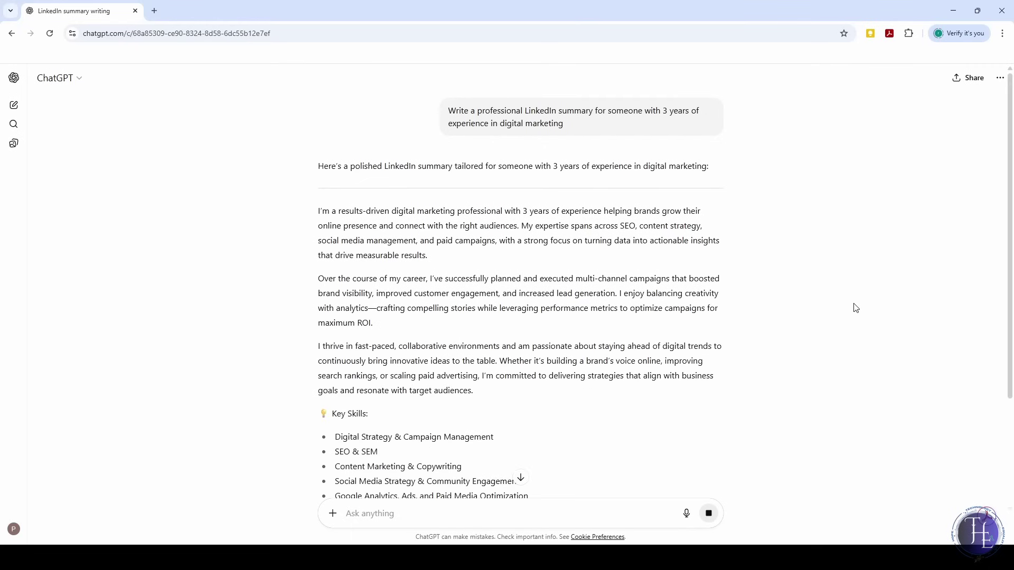
scroll(855, 308, "down", 1)
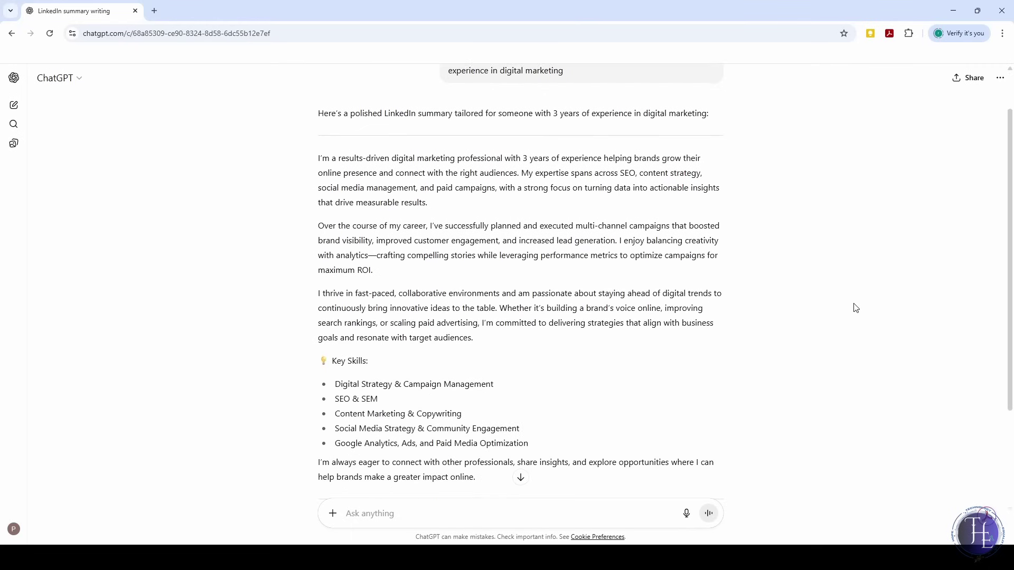
scroll(855, 308, "down", 1)
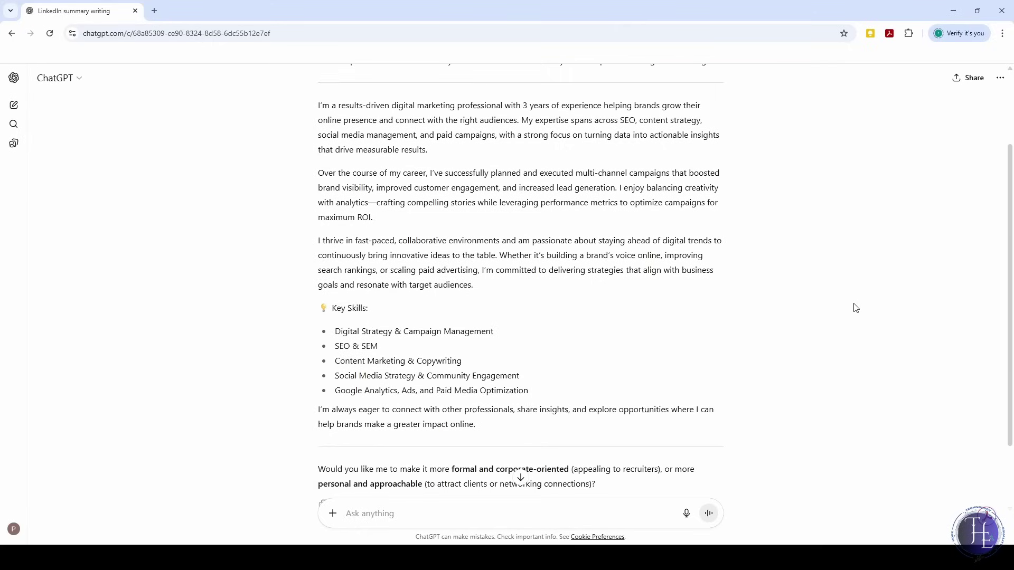
scroll(856, 308, "down", 1)
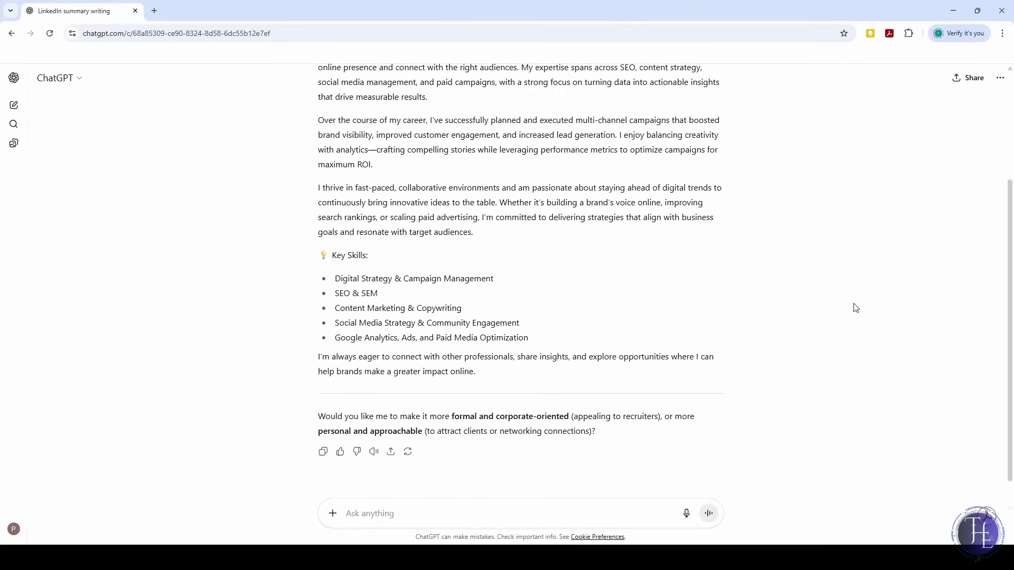
scroll(855, 308, "up", 1)
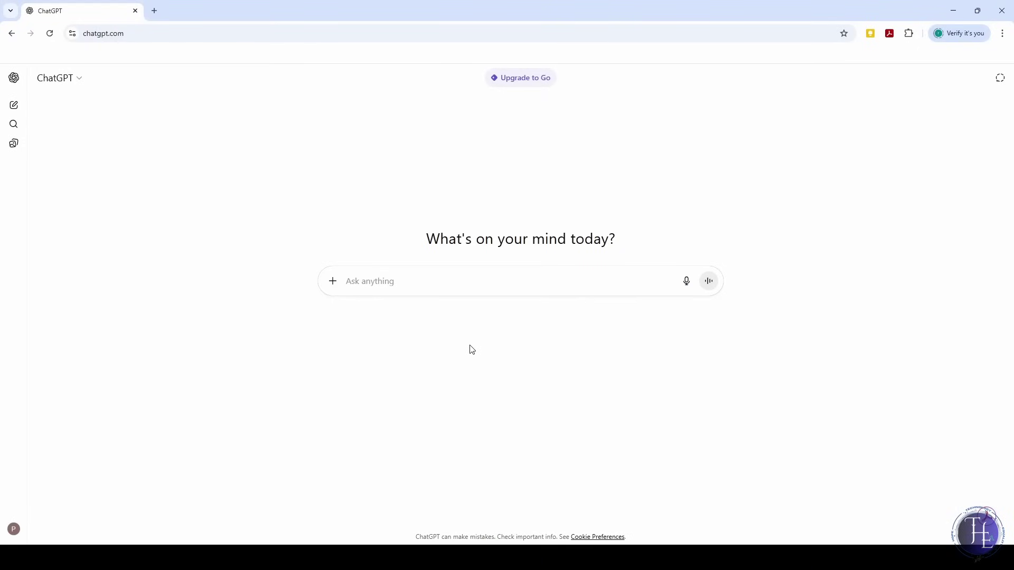
Request a daily-use pros-and-cons comparison of iPhone 13 vs Pixel 7 and read the reply.
type("Help me compare iPhone 13 and Pixel 7. Pros and cons for daily use.")
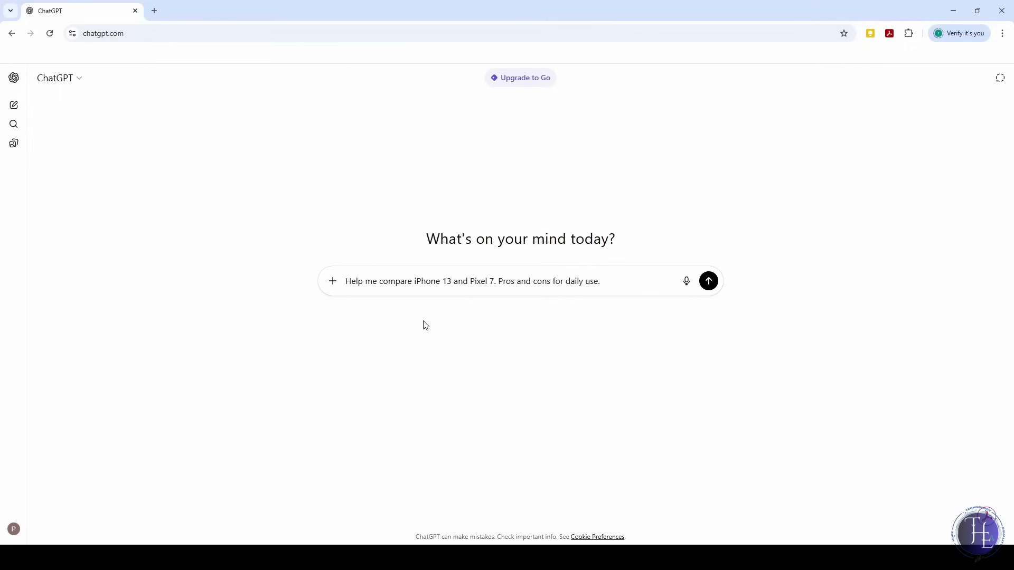
left_click(710, 285)
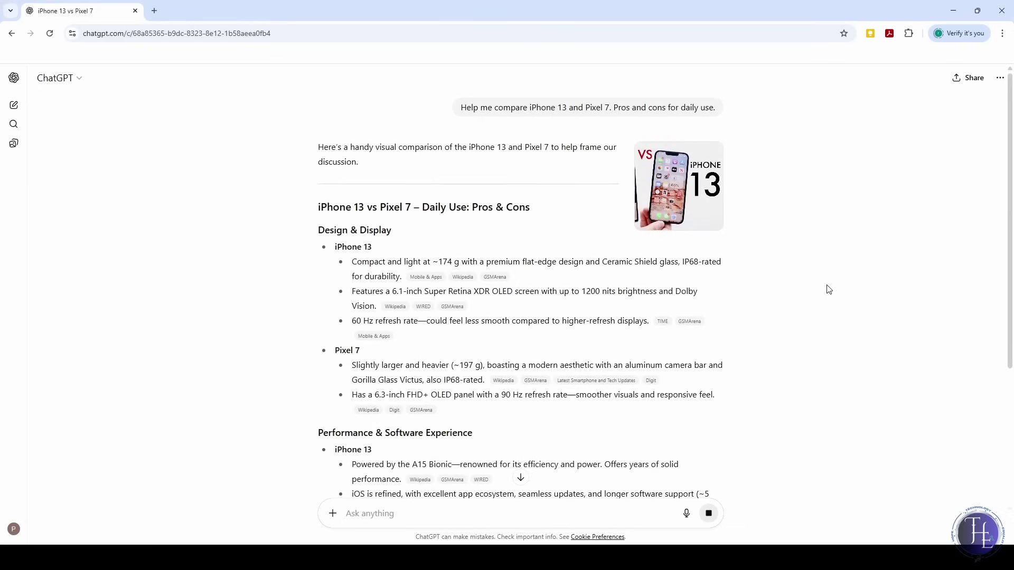
scroll(828, 289, "down", 2)
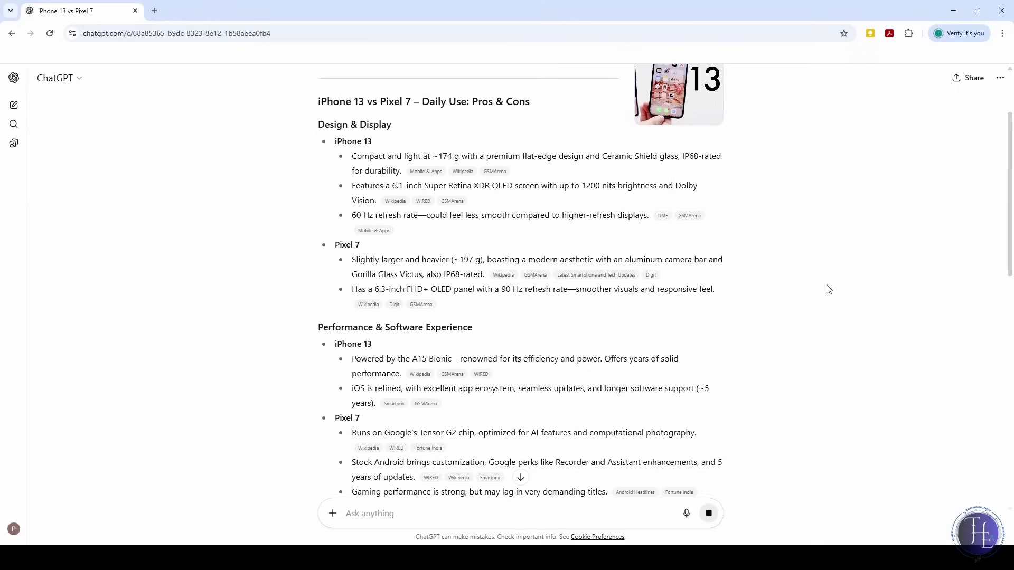
scroll(828, 290, "down", 1)
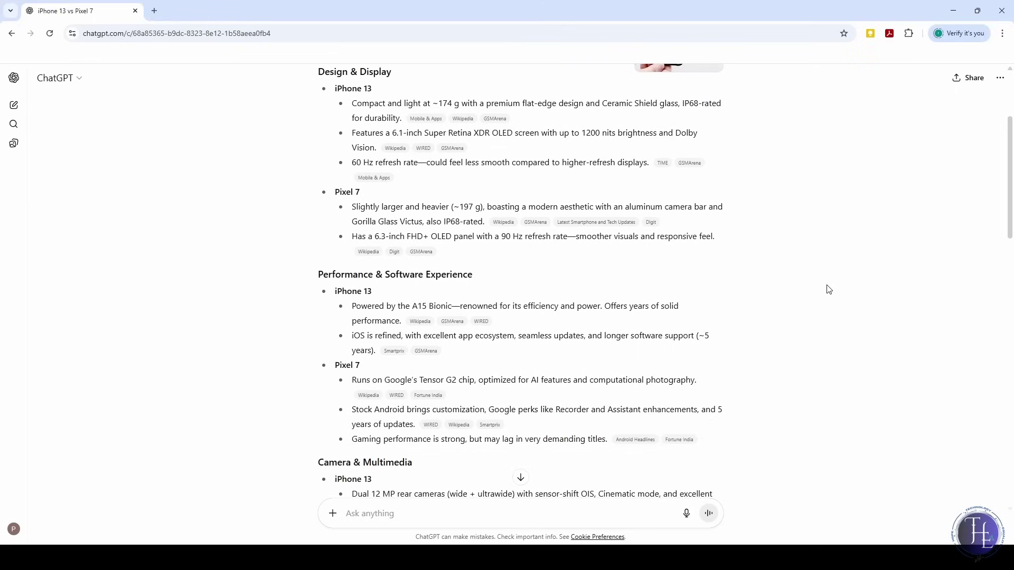
scroll(827, 289, "down", 7)
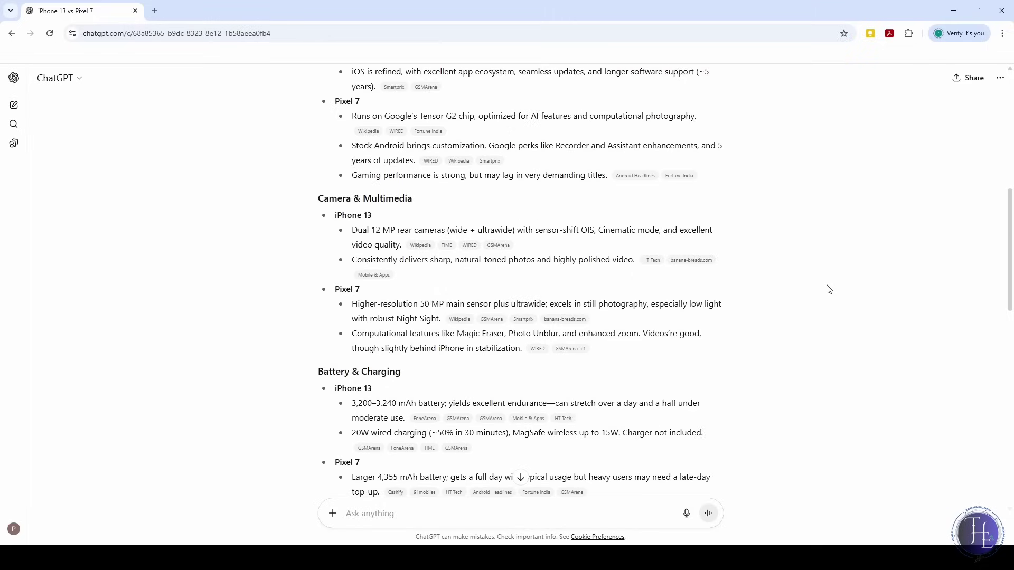
scroll(827, 289, "down", 3)
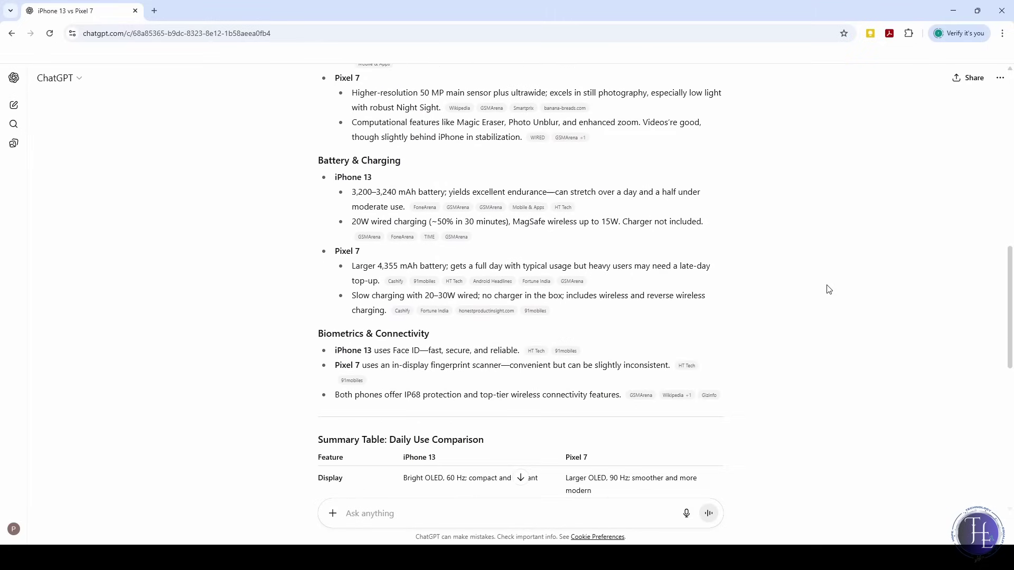
scroll(827, 289, "down", 3)
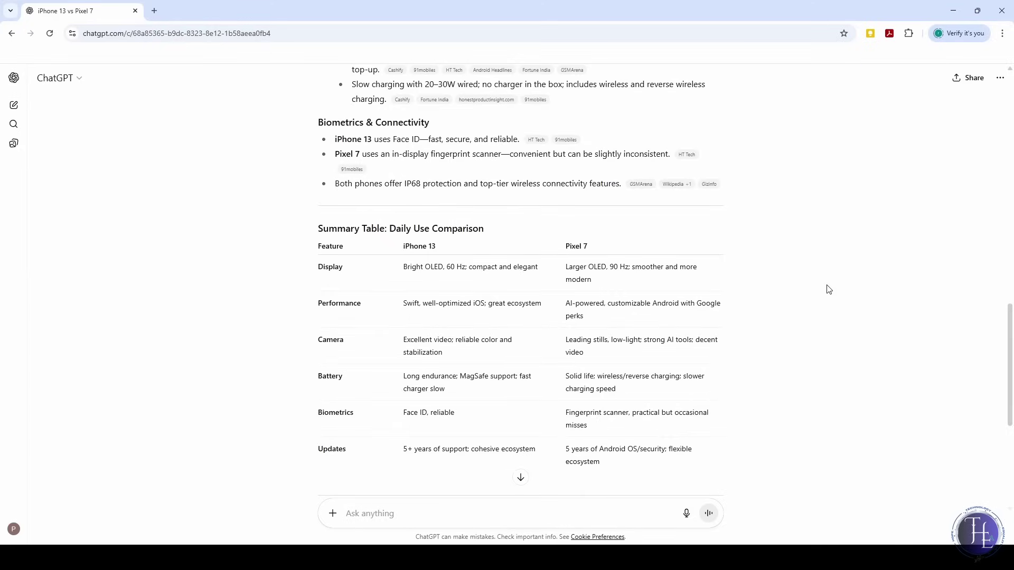
scroll(828, 289, "down", 2)
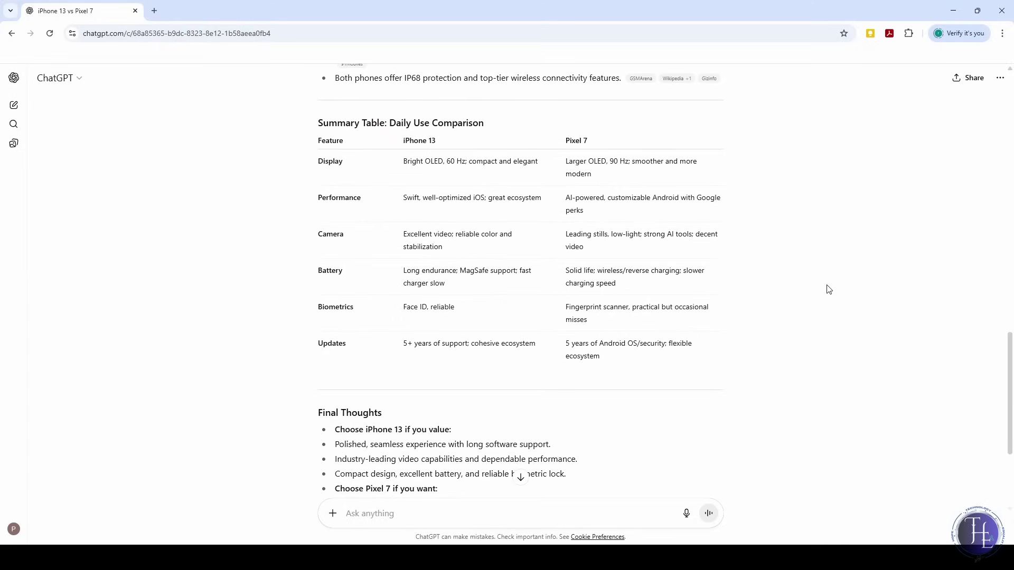
scroll(827, 289, "down", 2)
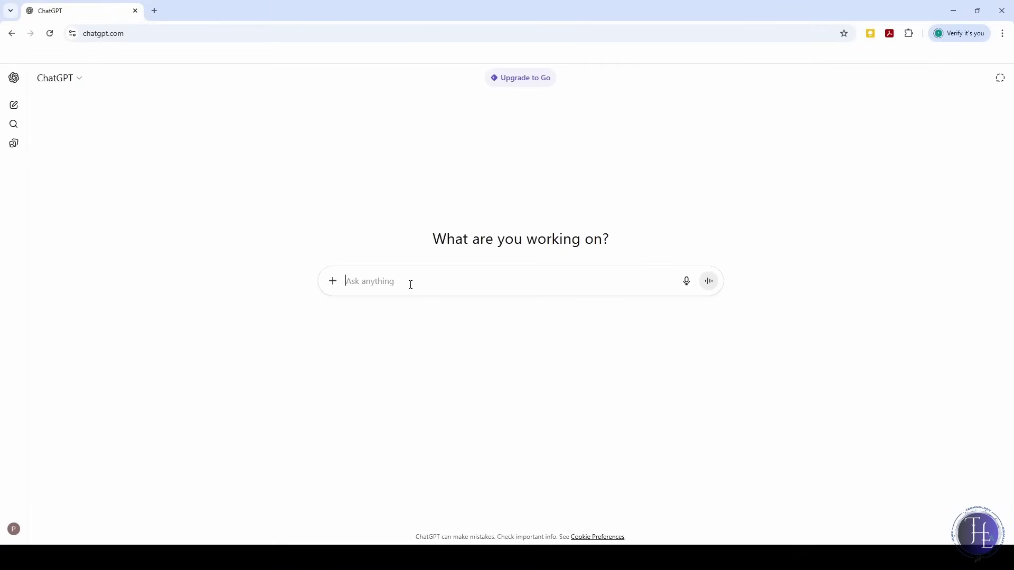
Start the mock interview, answer citing 20+ years of image processing and DaVinci, then move to Q2.
type("Pretend to be the interviewer for a content writing job. Ask me 5 questions, and give feedback on my answers")
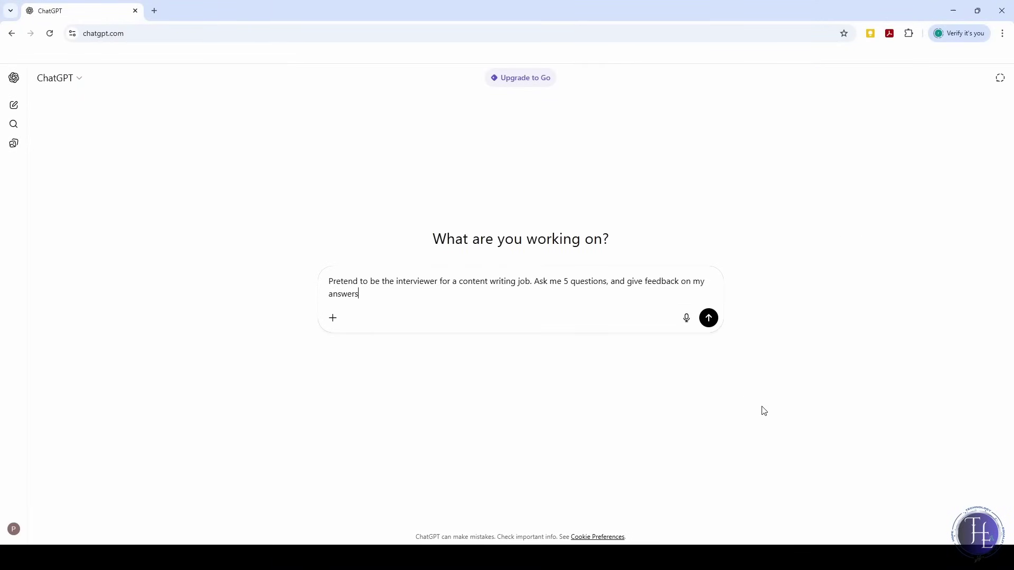
left_click(708, 322)
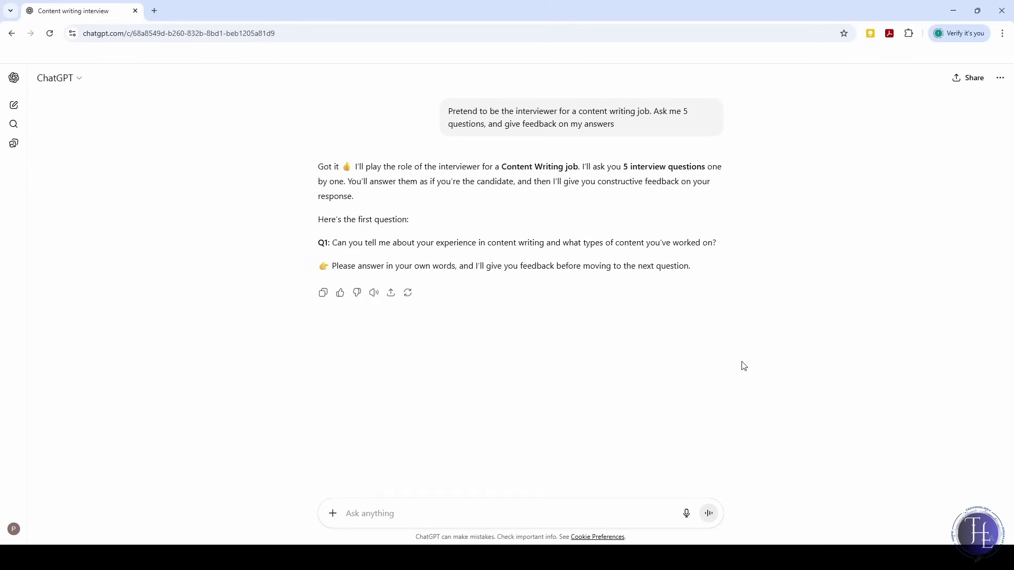
type("I have 20+ yrs of experience in Image processing")
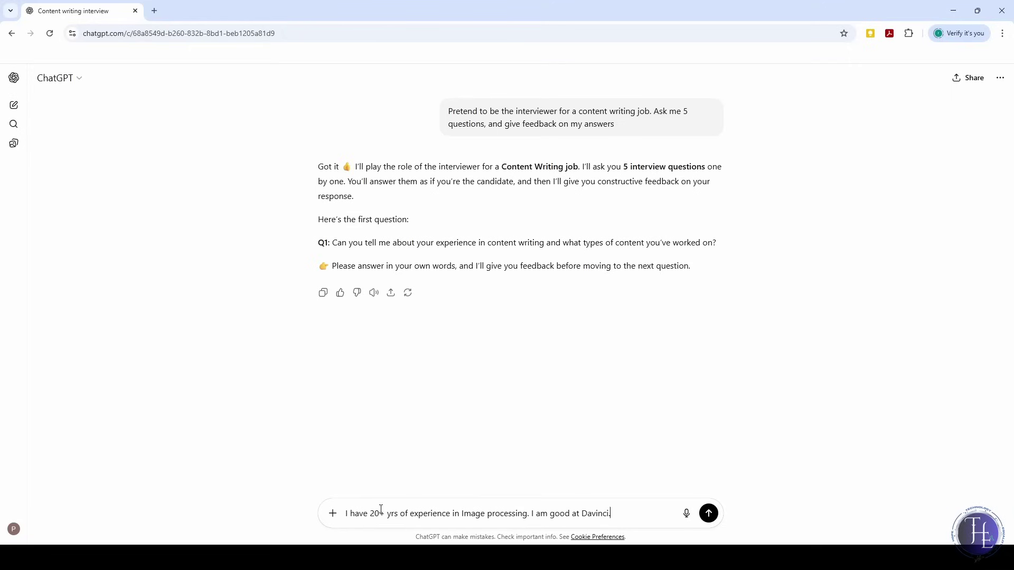
type(". I am good at Davinci.")
key("Return")
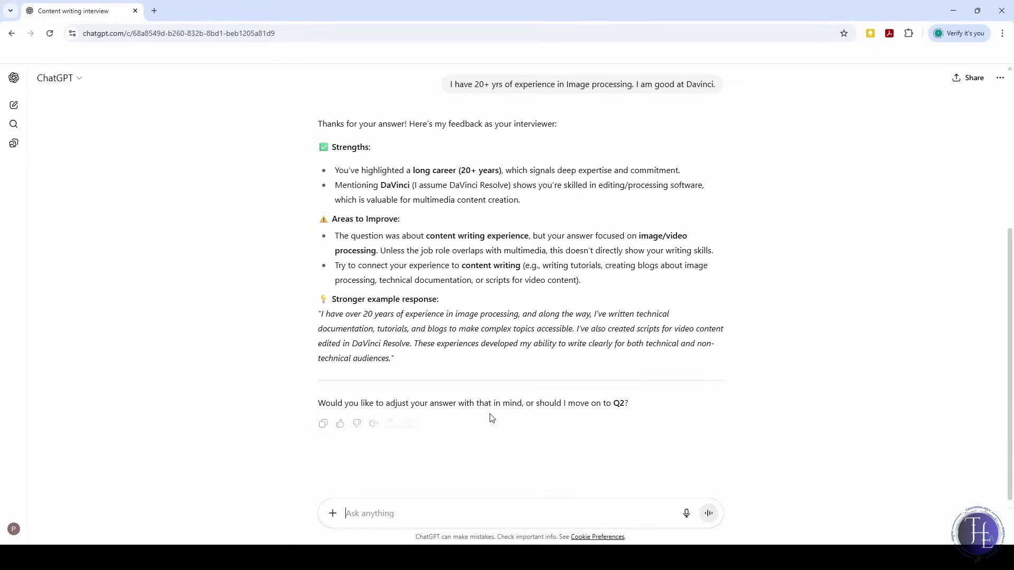
type("Move tp")
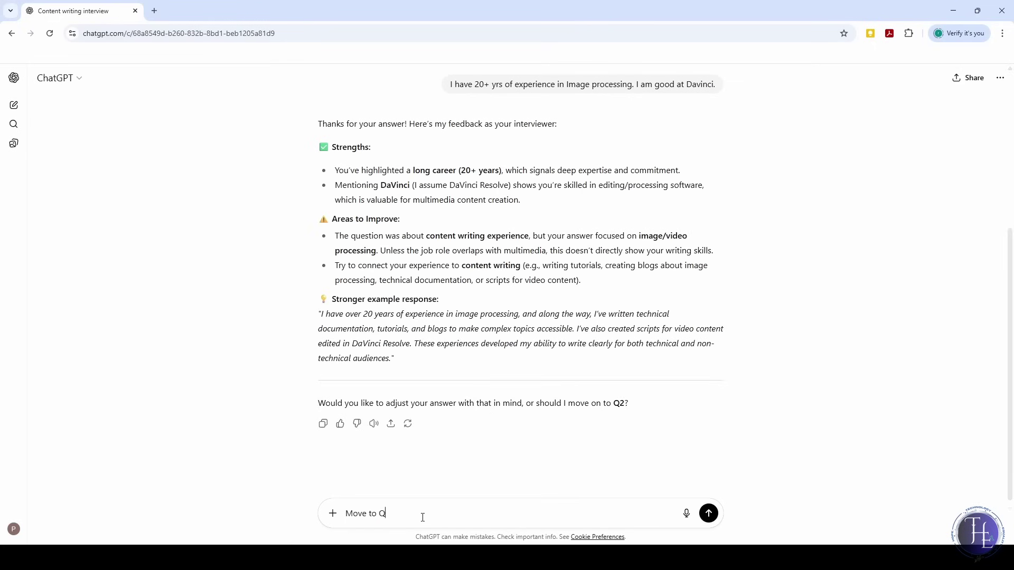
key("Return")
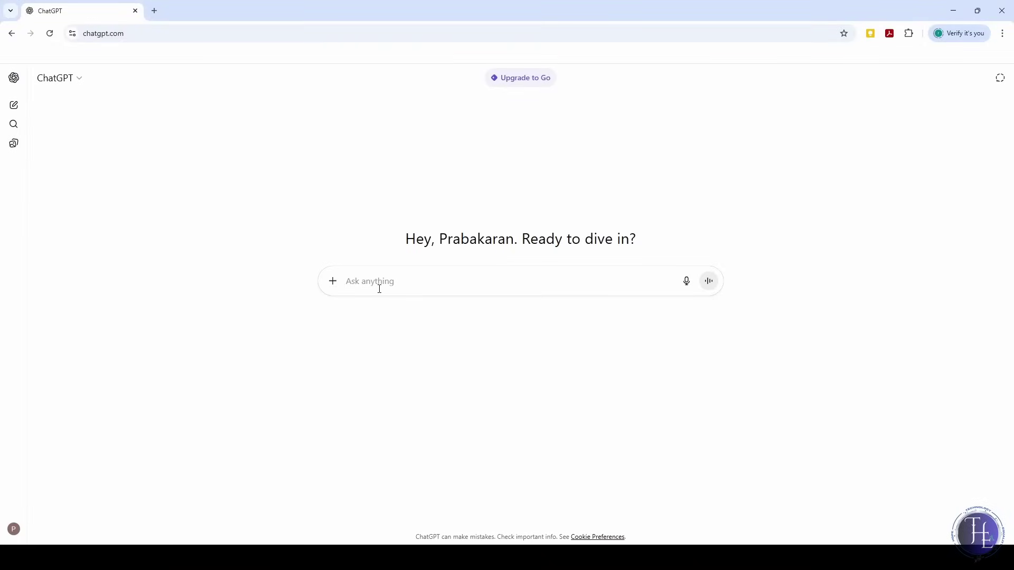
Ask what to cook with leftover rice, an egg and spinach.
type("I have leftover rice, an egg, and some spinach. What can I cook?")
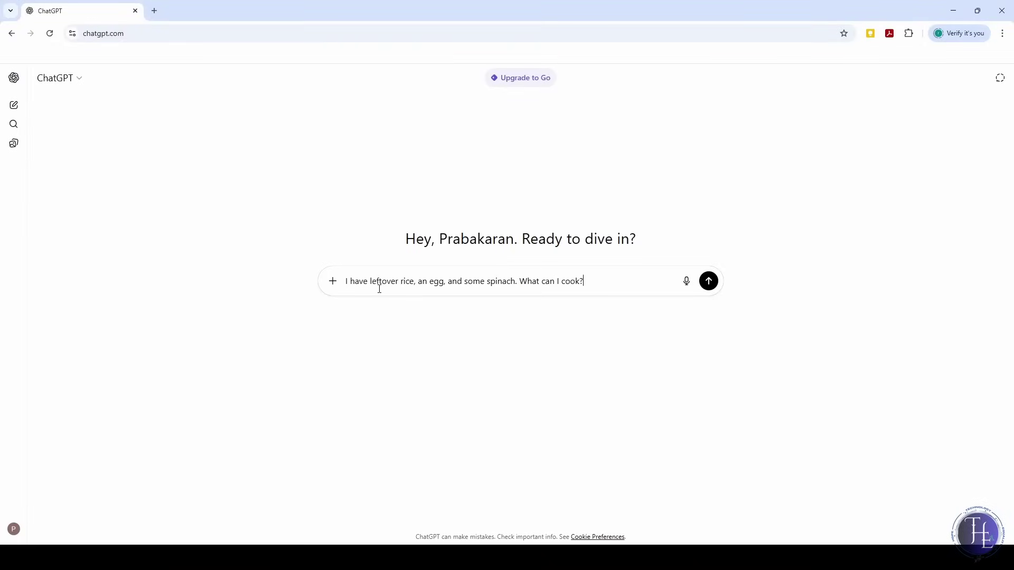
left_click(711, 286)
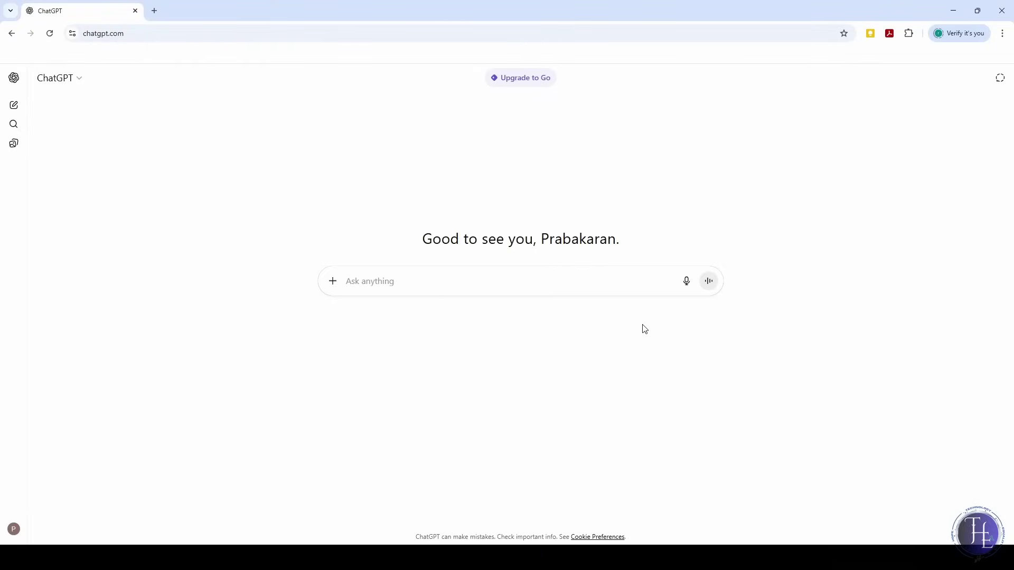
Generate a cozy coffee shop interior image with warm lighting and wooden shelves, and view it full-size.
left_click(333, 283)
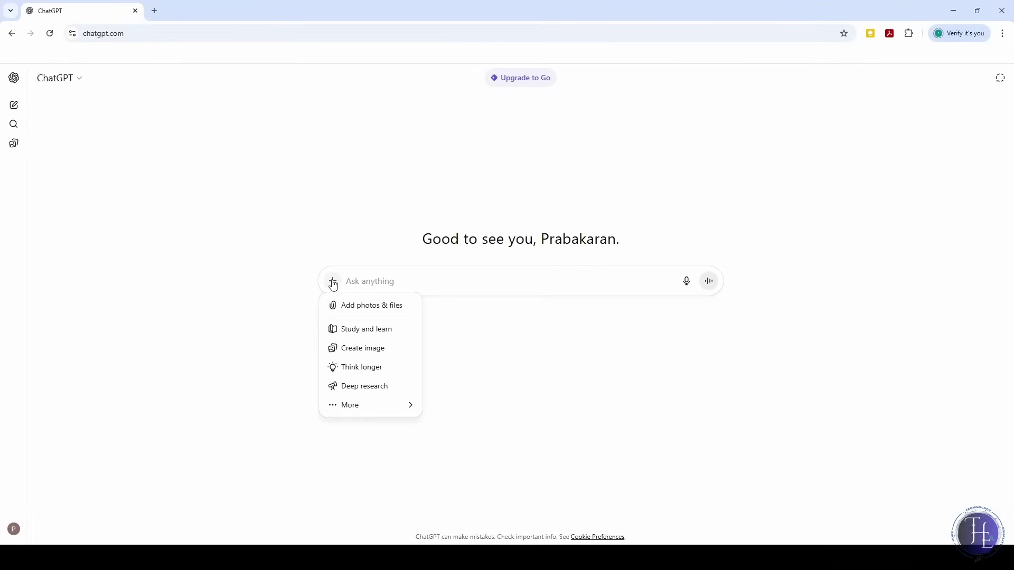
left_click(359, 350)
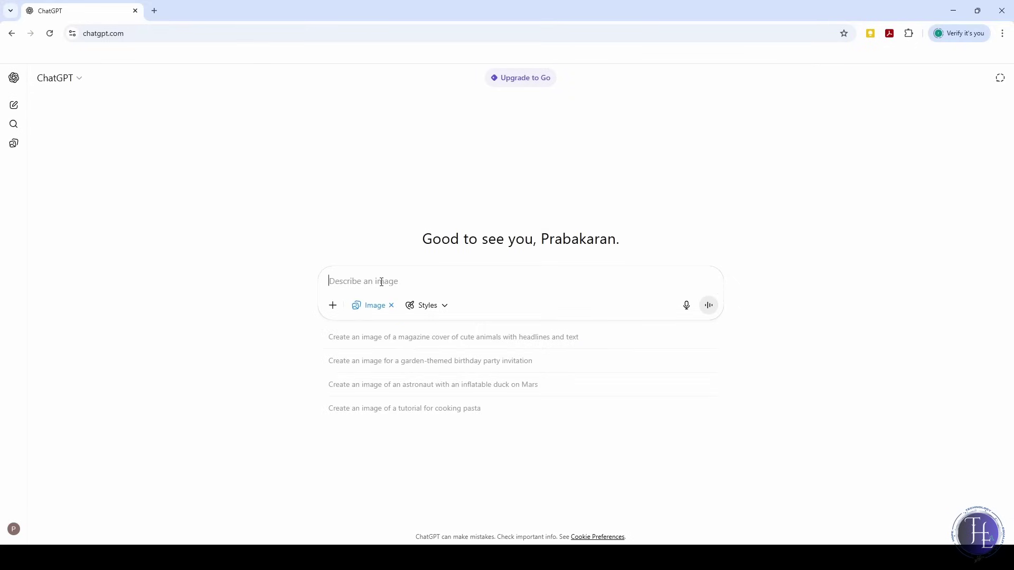
type("Create an image of a cozy coffee shop interior with warm lighting, wooden shelves, and vintage wall art")
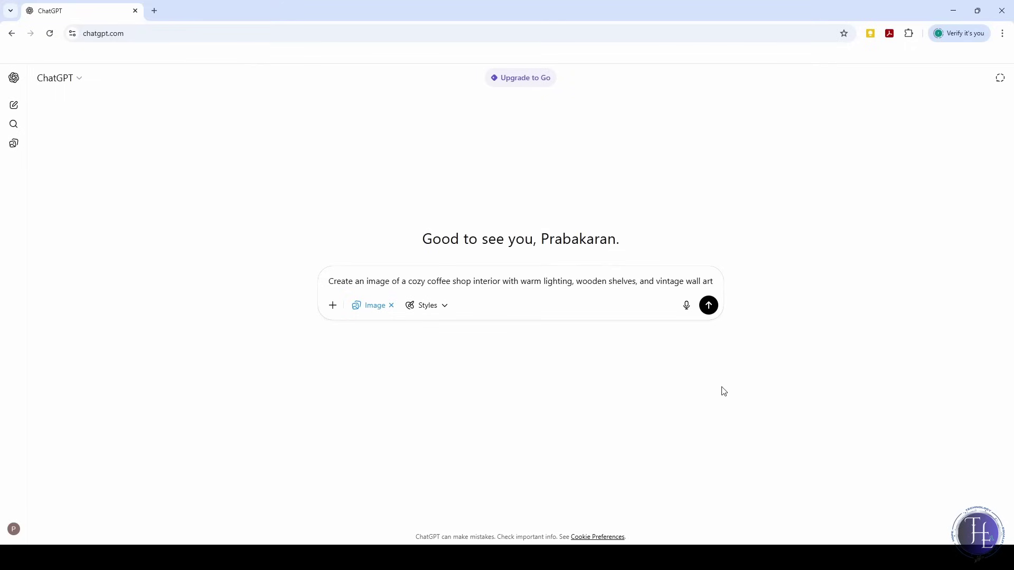
left_click(712, 310)
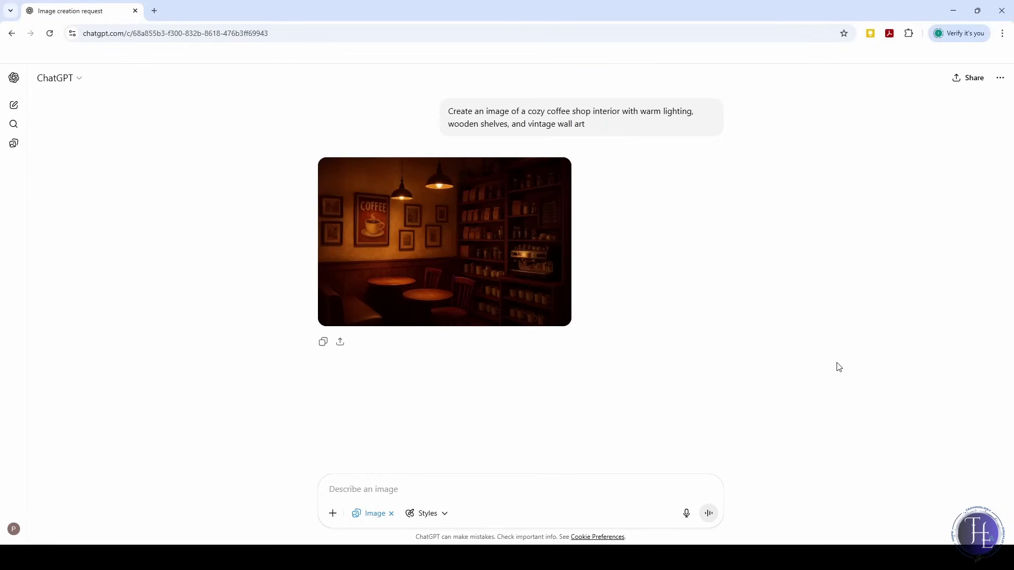
mouse_move(491, 246)
left_click(468, 288)
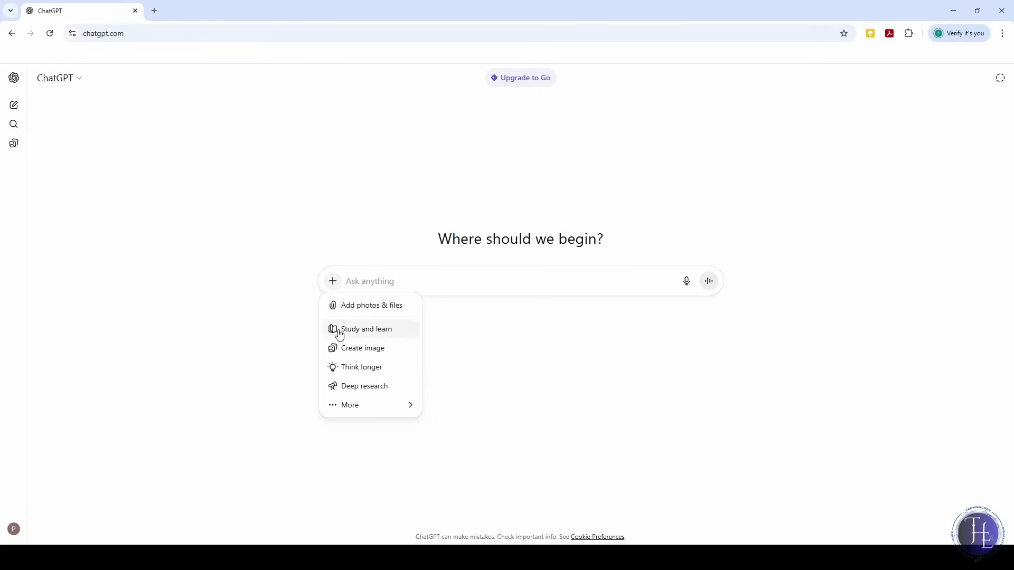
Start a Deep research request on Data Science master's programs in Canada.
left_click(376, 388)
type("Use Deep Research to compare top 3 Master’s in Data Science programs in Canada. Include course structure, tuition fees, admission requirements, and job placement rates. Include citations from university websites or official sources")
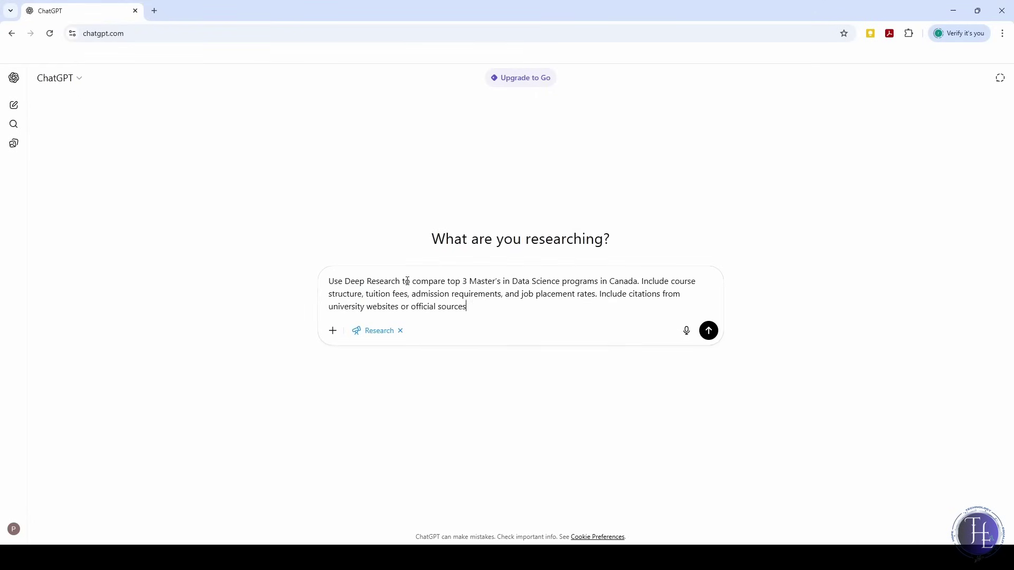
left_click(709, 331)
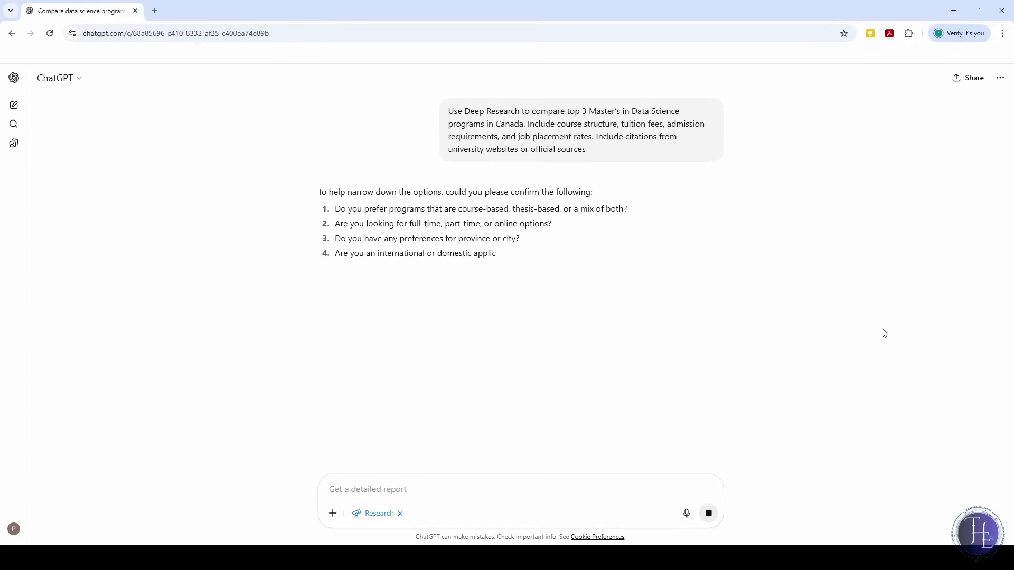
Answer the clarifying questions (thesis-based, full-time, not really, international) and review the Waterloo/TMU/TRU report.
left_click(372, 499)
type("1. M")
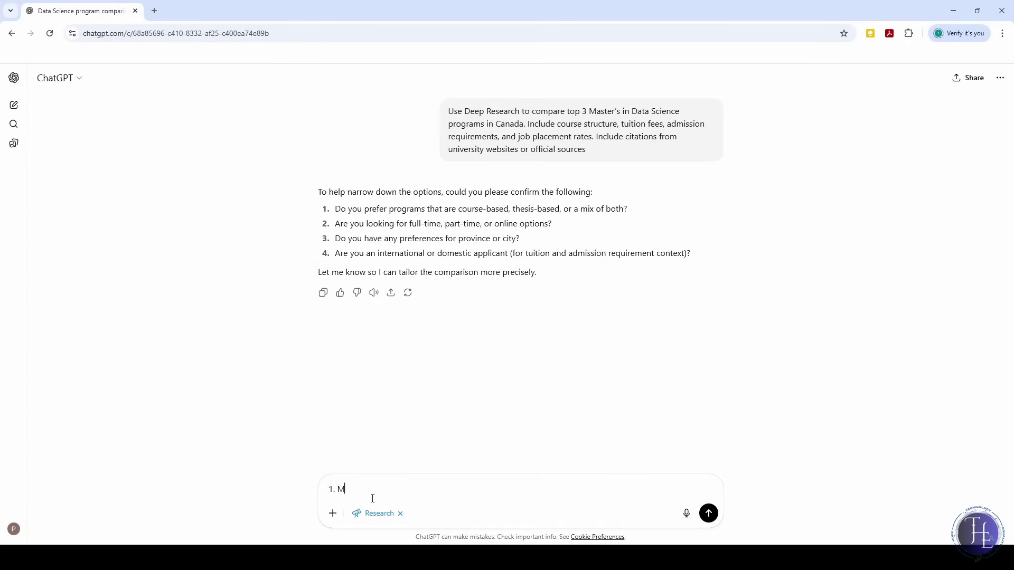
type("hesis based")
key("shift+Return")
type("2. Onlin")
key("BackSpace")
key("BackSpace")
key("BackSpace")
key("BackSpace")
type("Full Time")
key("shift+Return")
type("3. Not really")
key("shift+Return")
type("4. ")
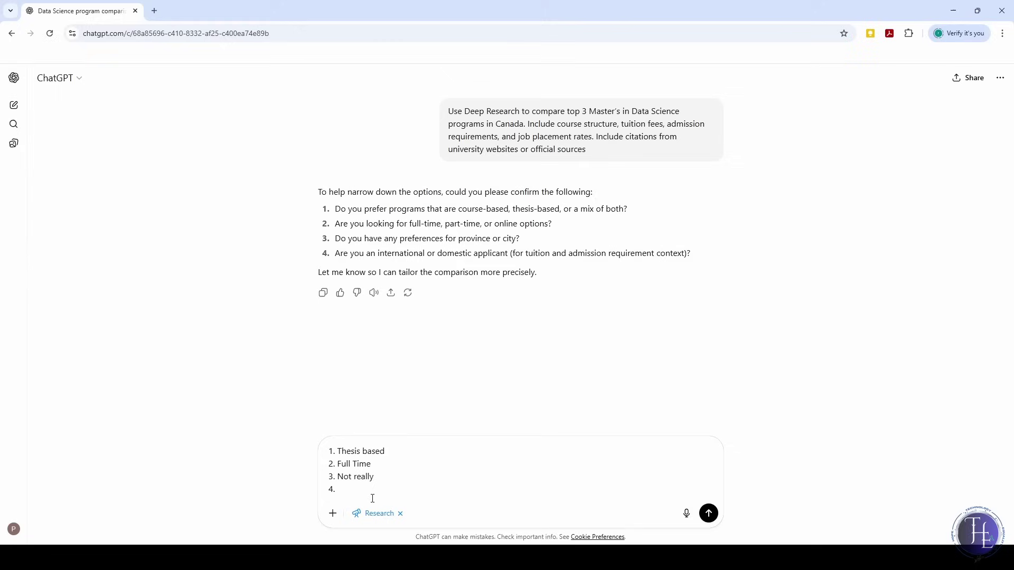
type("International")
key("Return")
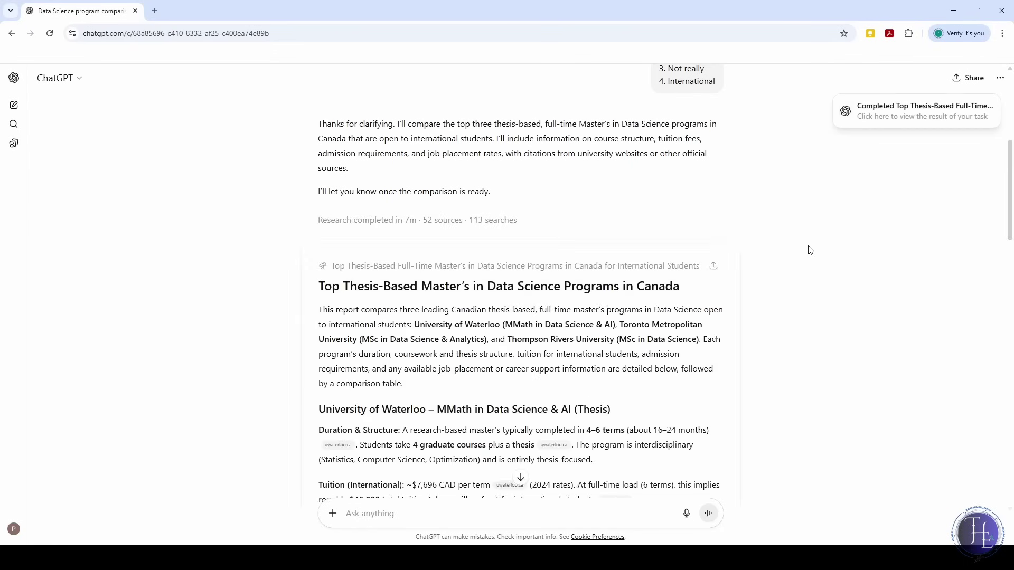
scroll(811, 250, "down", 2)
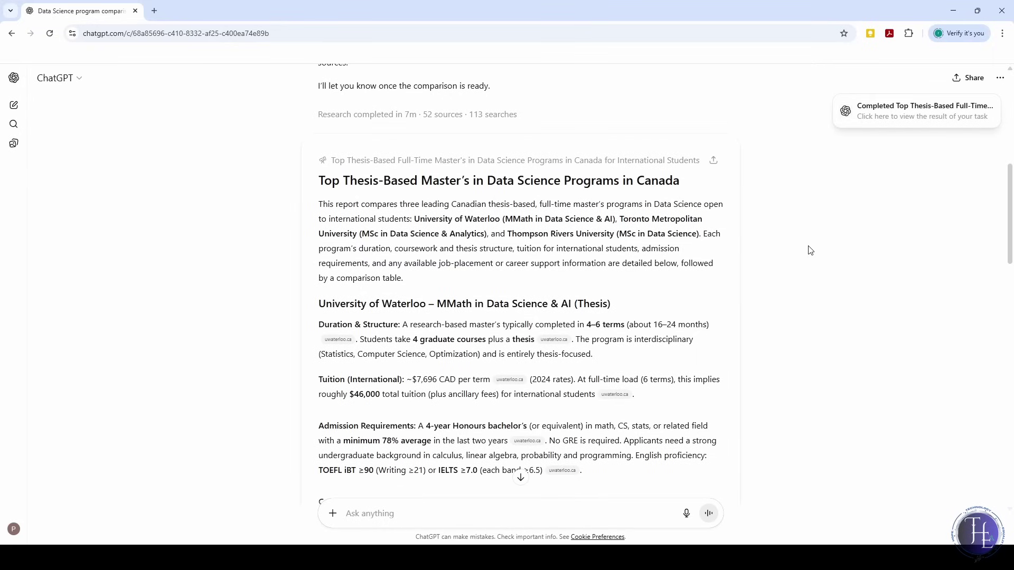
scroll(810, 250, "down", 1)
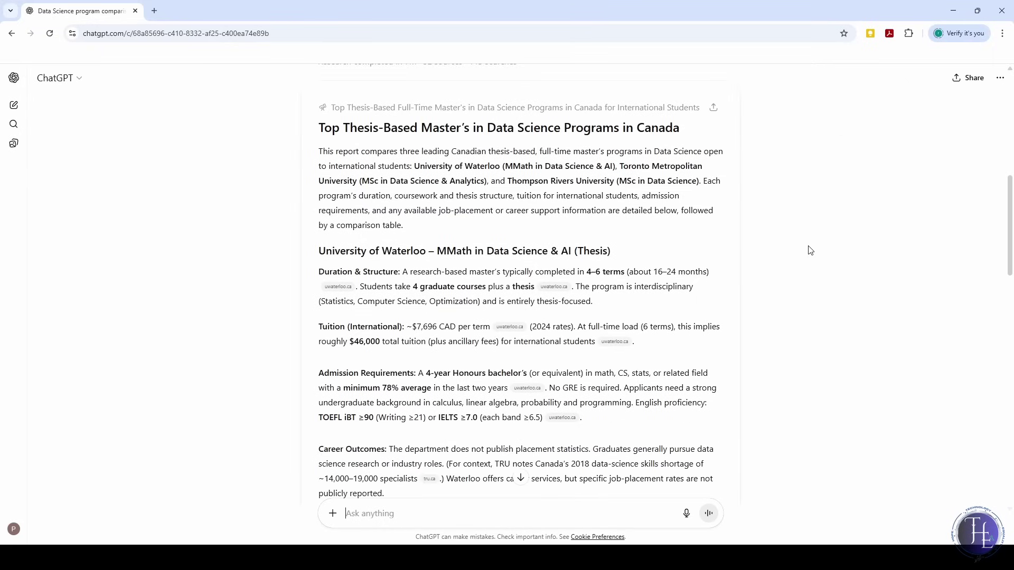
scroll(810, 250, "down", 1)
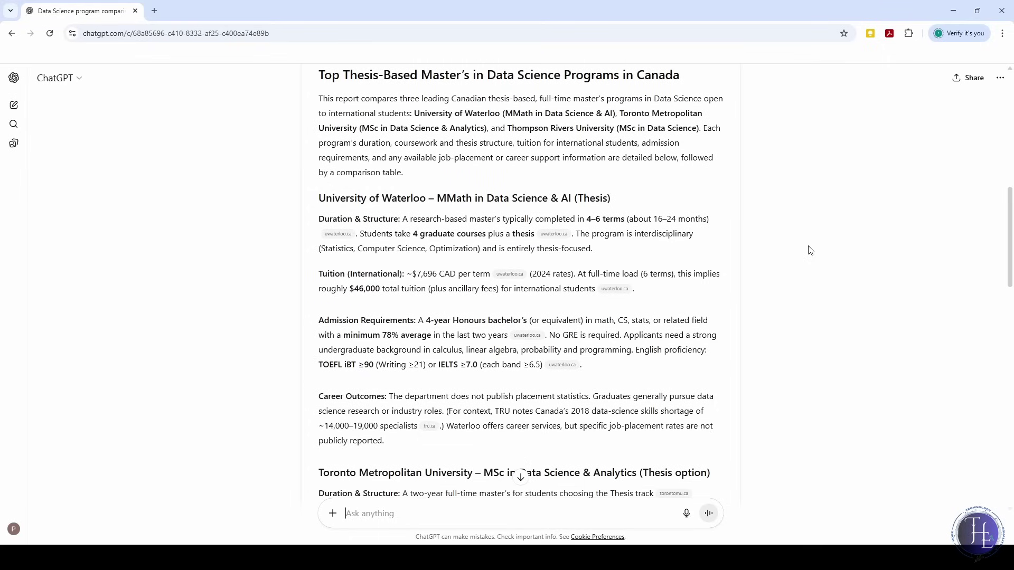
scroll(810, 250, "down", 1)
scroll(810, 251, "down", 1)
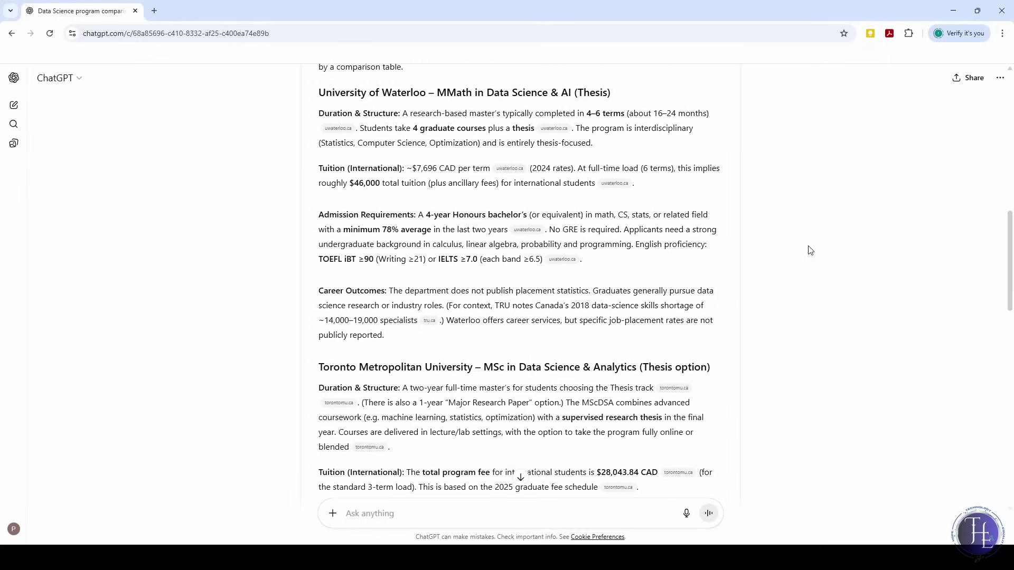
scroll(810, 250, "down", 1)
scroll(811, 250, "down", 3)
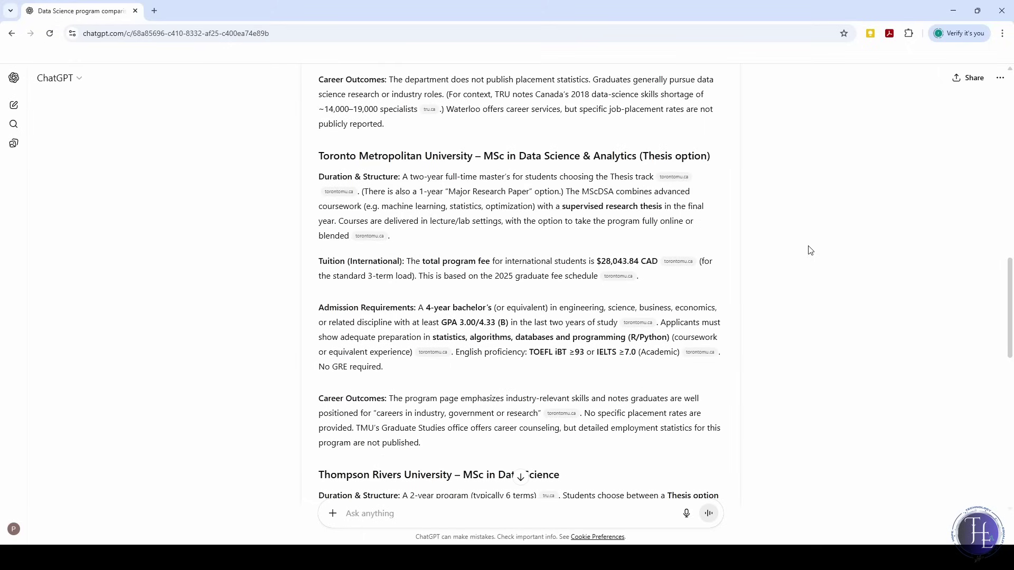
scroll(810, 250, "down", 1)
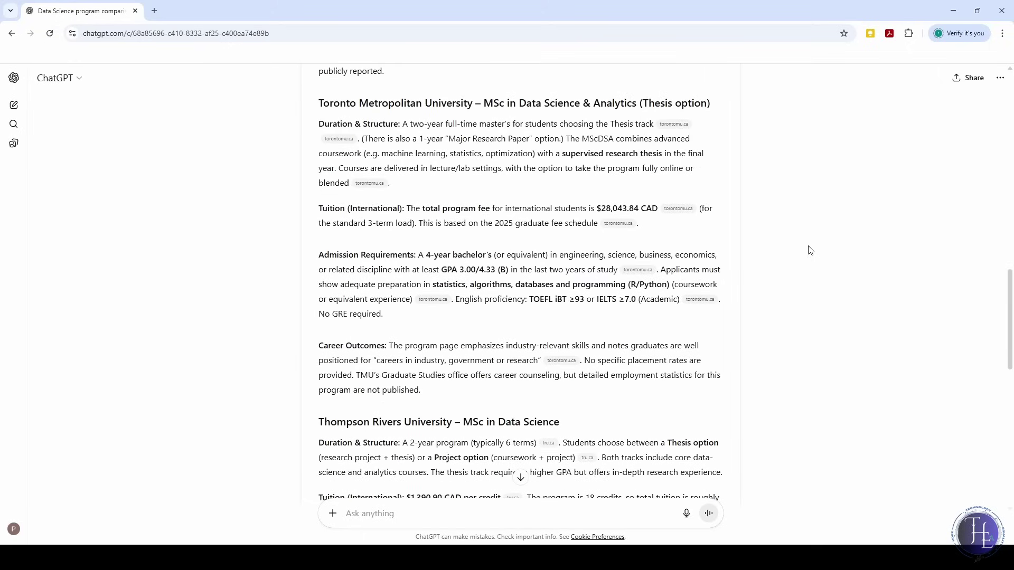
scroll(810, 251, "down", 1)
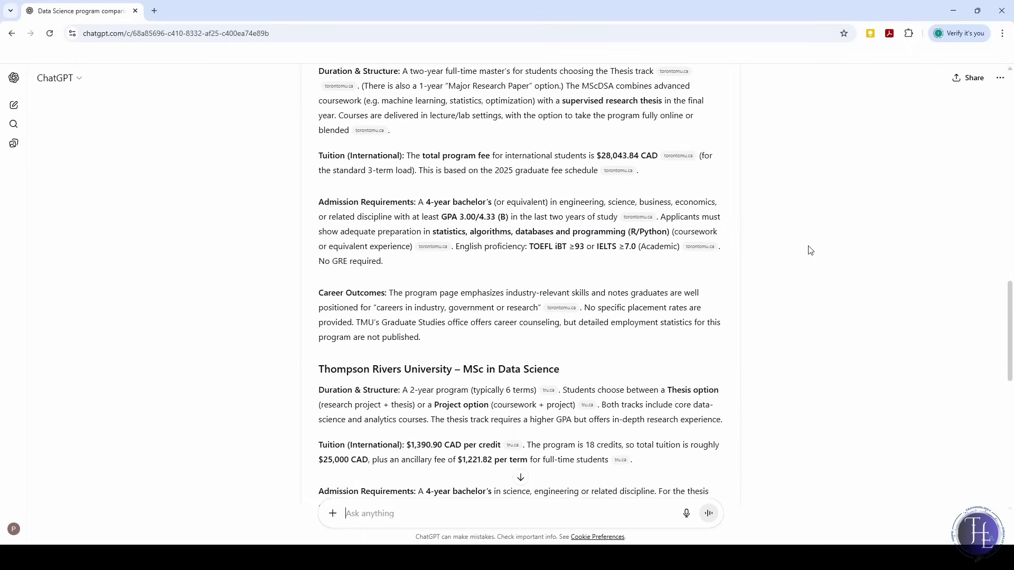
scroll(811, 250, "down", 1)
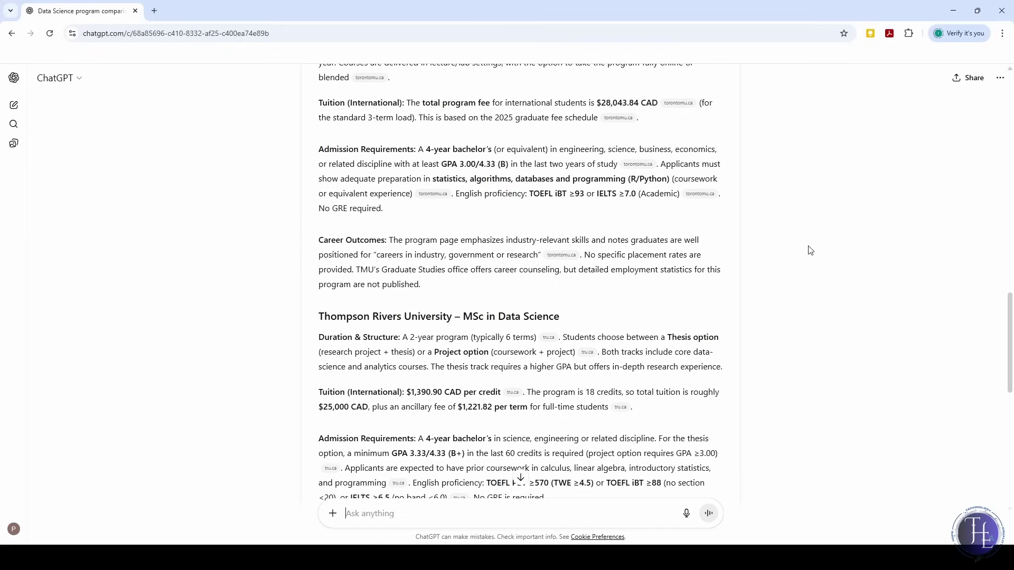
scroll(810, 250, "down", 1)
scroll(811, 250, "down", 1)
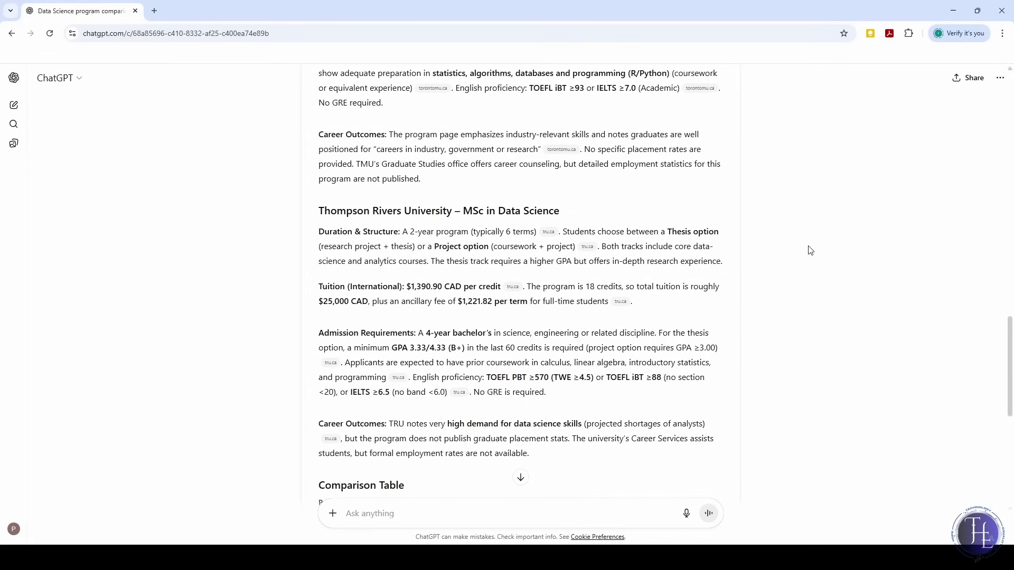
scroll(810, 251, "down", 1)
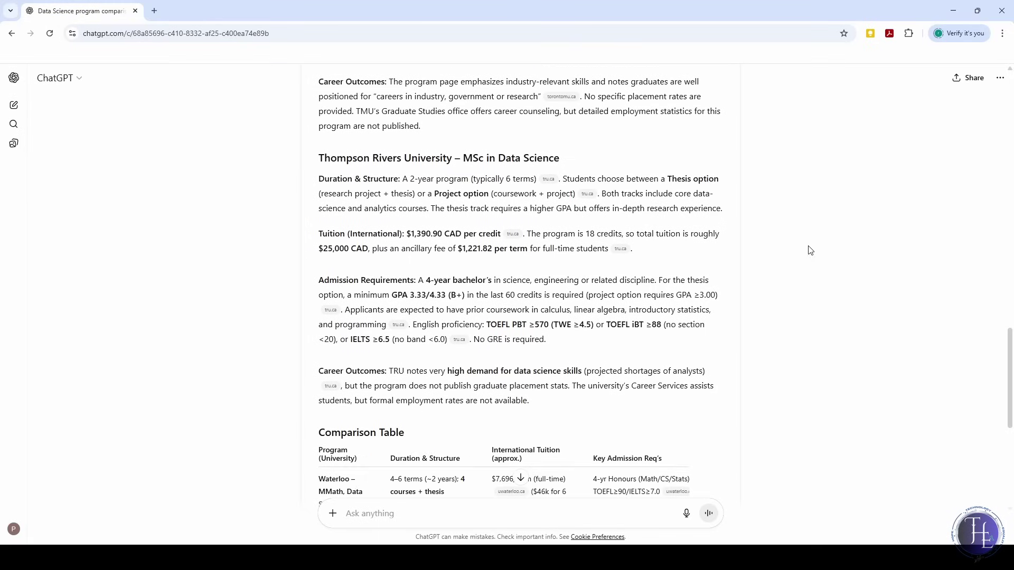
scroll(810, 250, "down", 1)
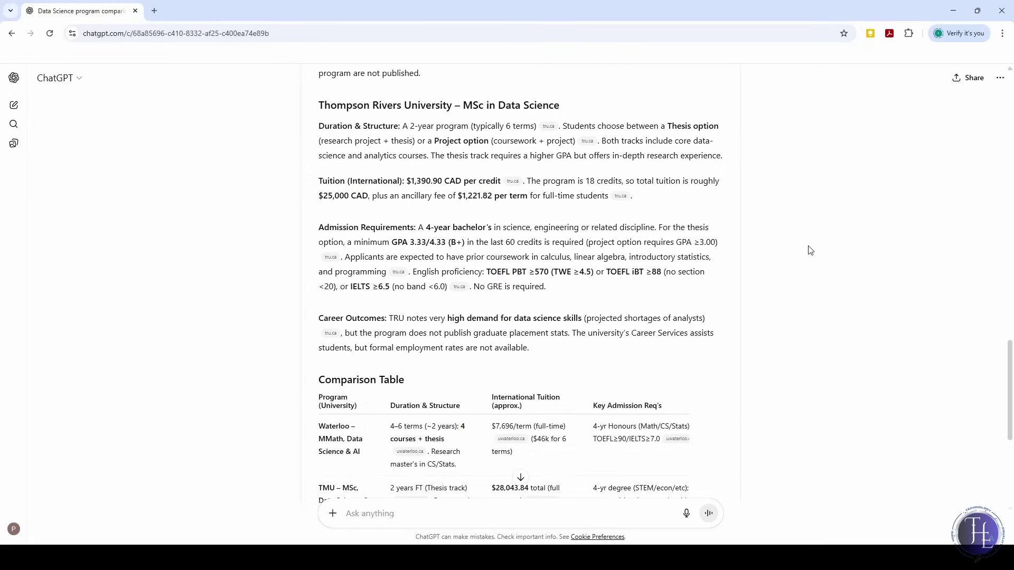
scroll(810, 250, "down", 1)
scroll(810, 250, "down", 1)
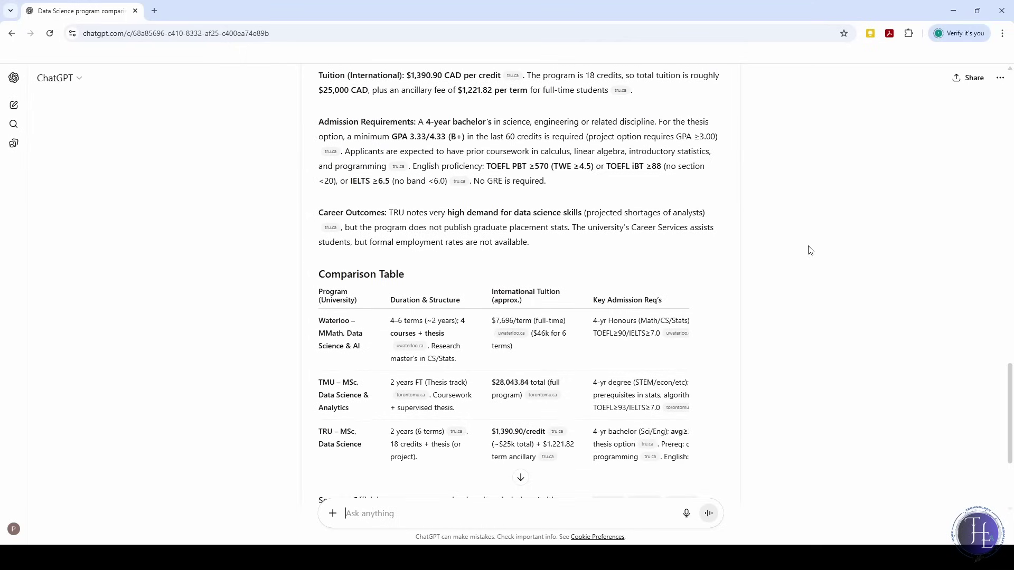
scroll(811, 250, "down", 1)
scroll(811, 250, "down", 2)
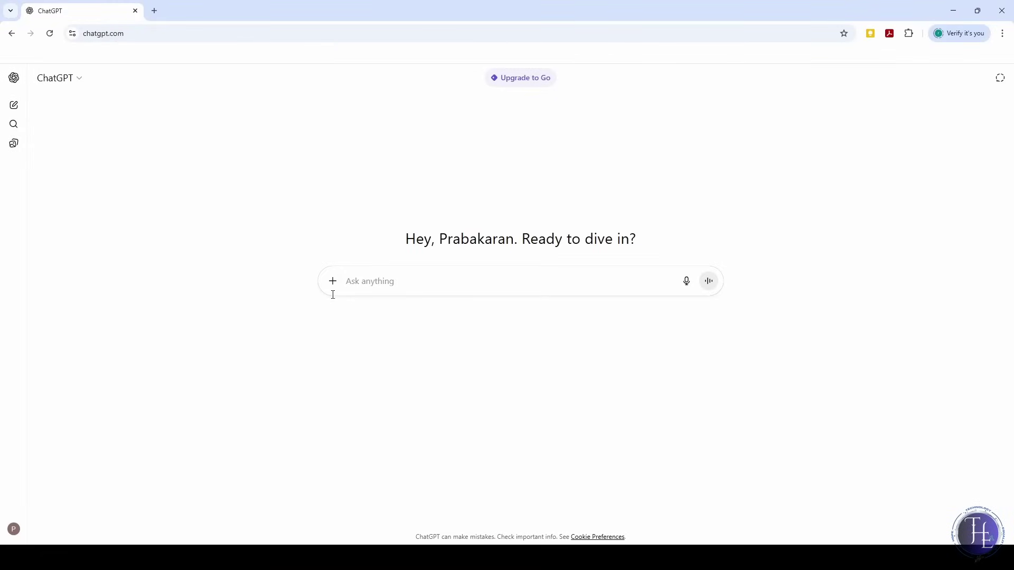
Use Web search to get Manali's weather forecast for this weekend and read it.
left_click(333, 281)
mouse_move(369, 406)
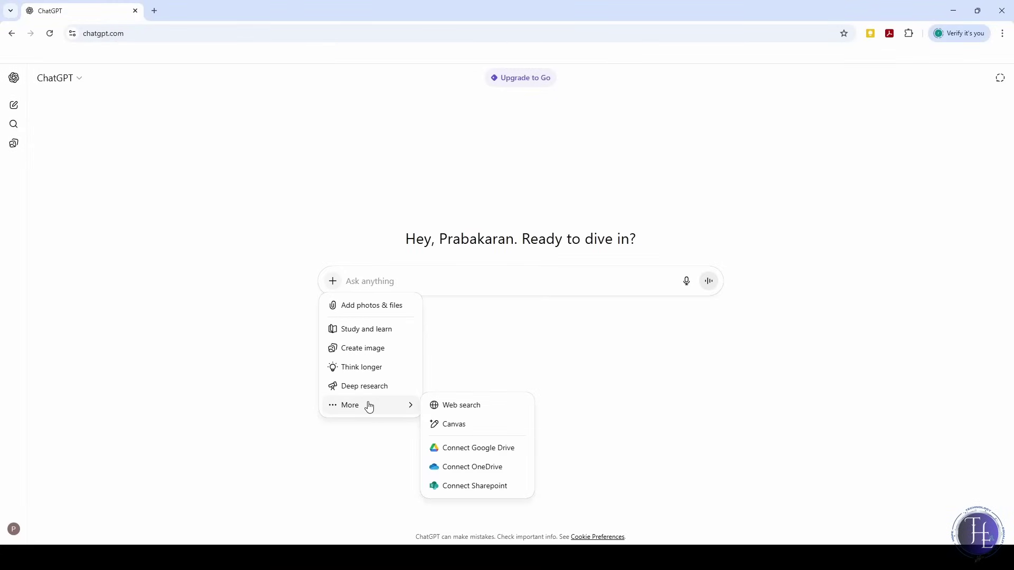
left_click(474, 407)
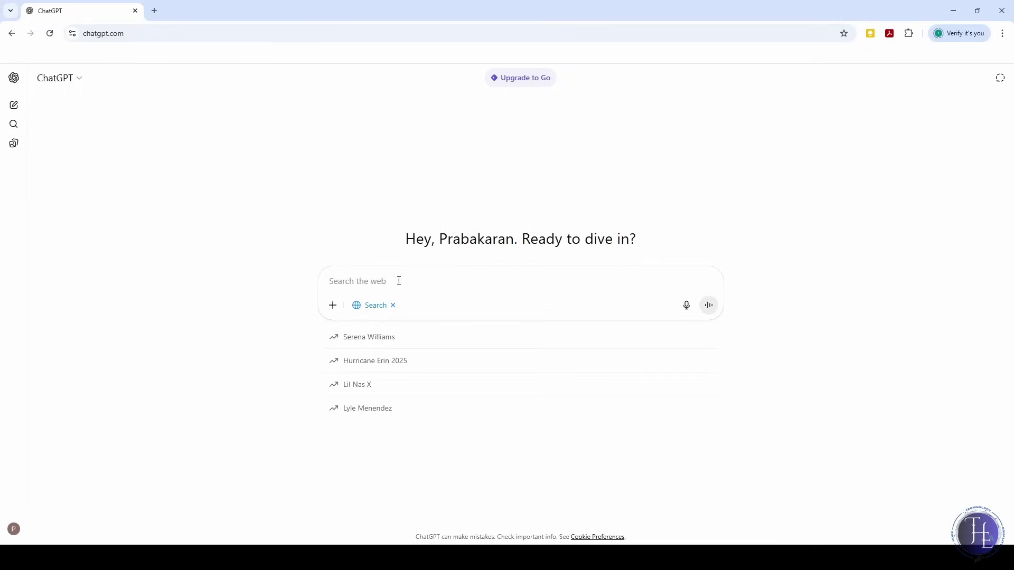
type("What's the weather like in Manali this weekend?")
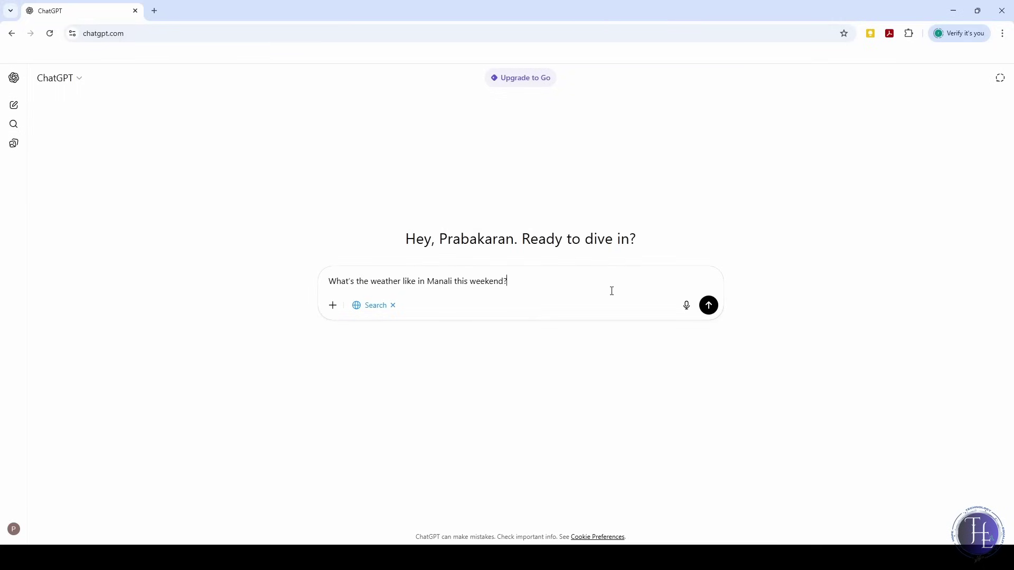
left_click(708, 305)
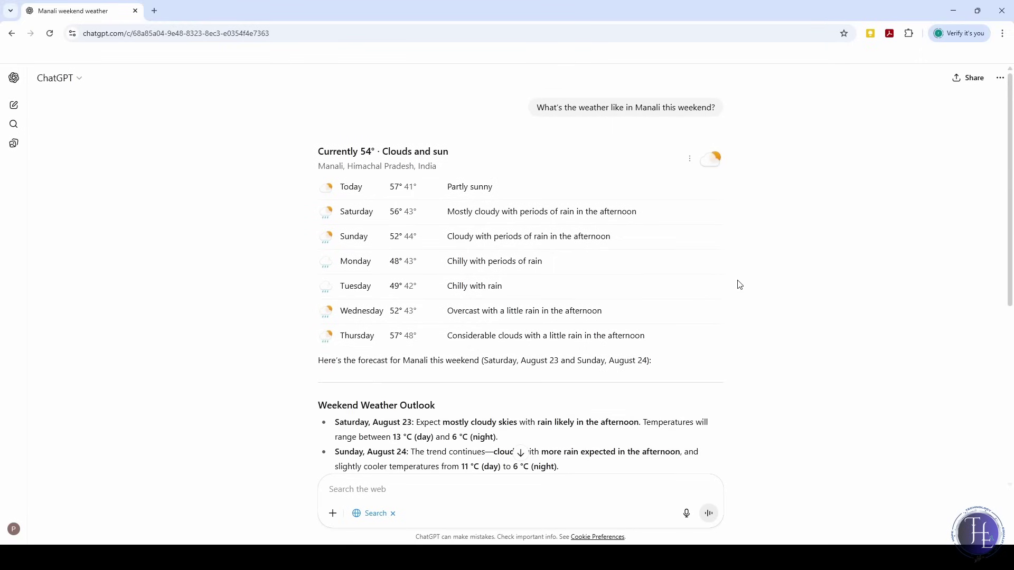
scroll(739, 285, "down", 1)
scroll(739, 285, "down", 1)
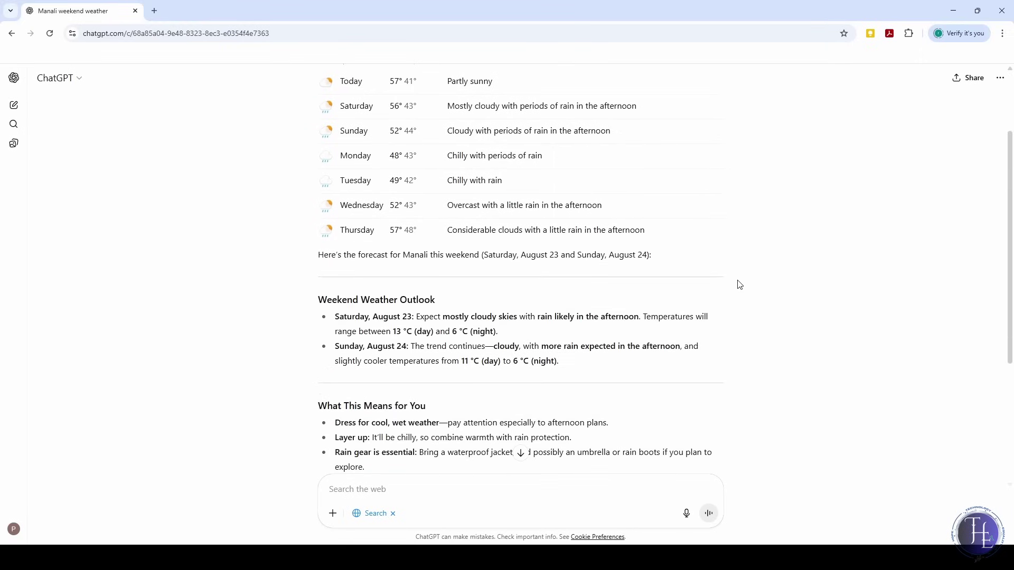
scroll(739, 285, "down", 2)
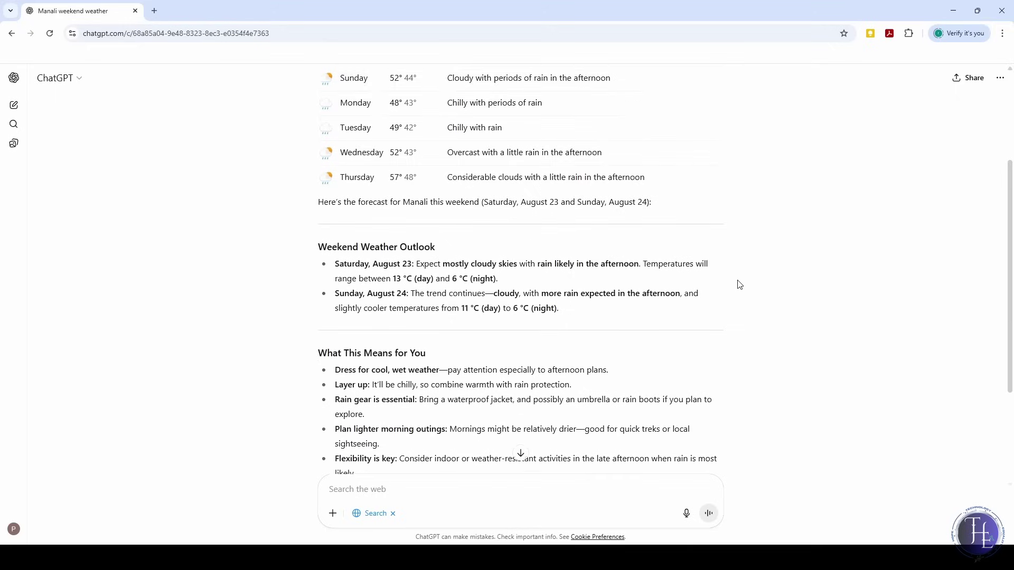
scroll(740, 286, "up", 3)
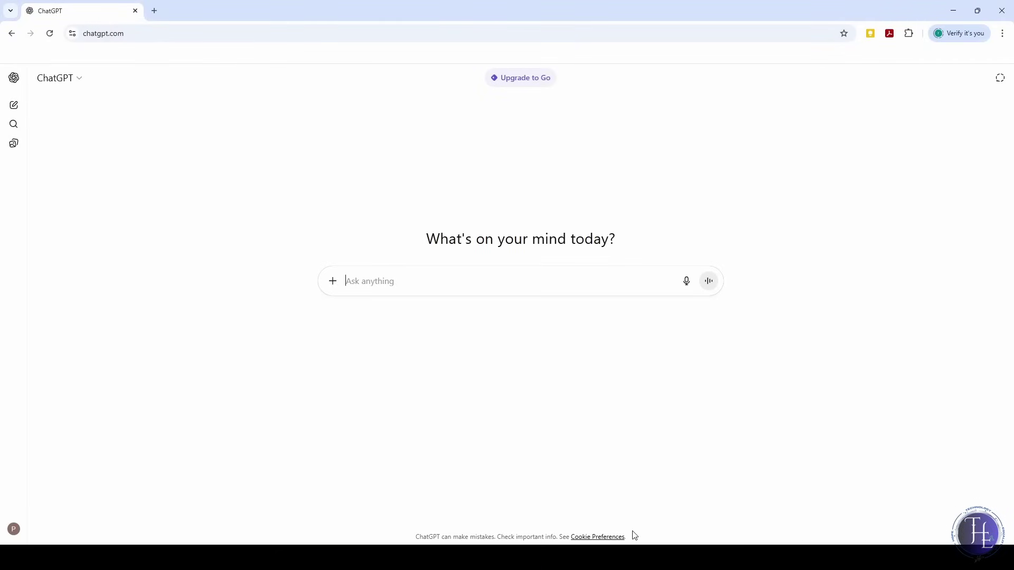
Switch to Canvas mode and send the pasted request for an AI in education speech.
left_click(333, 283)
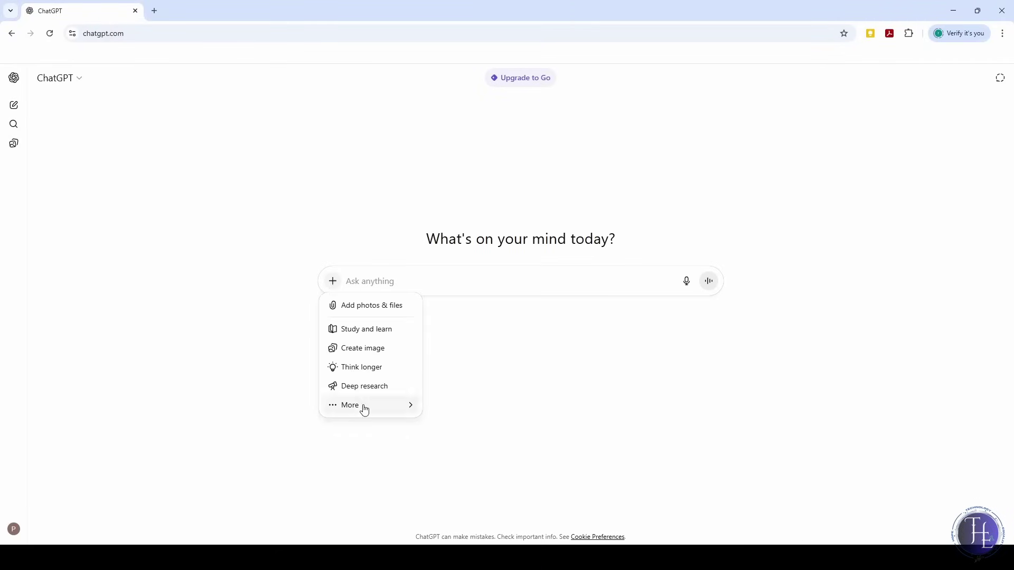
mouse_move(379, 411)
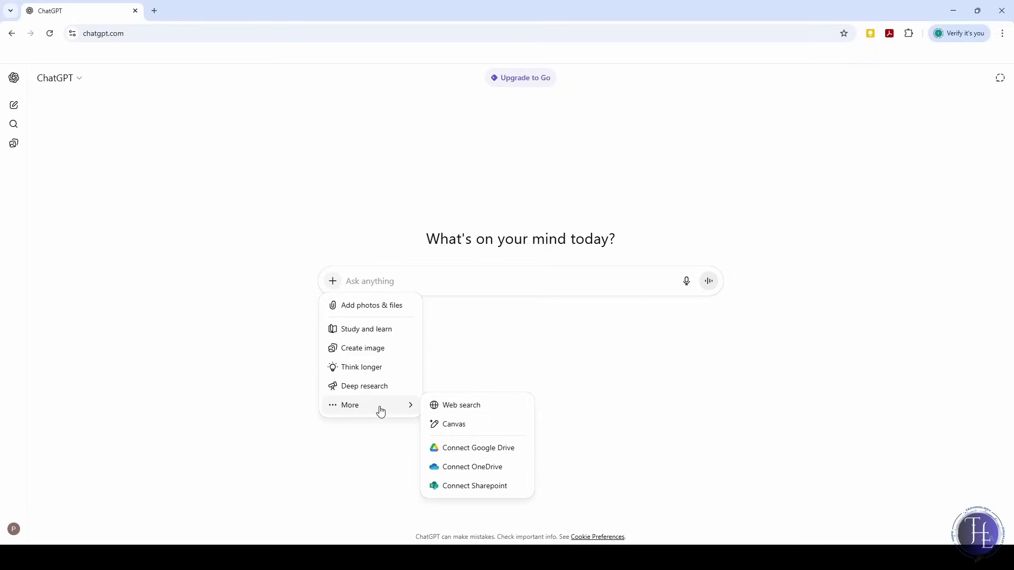
left_click(457, 425)
type("Help me draft a 5-minute speech on AI in education")
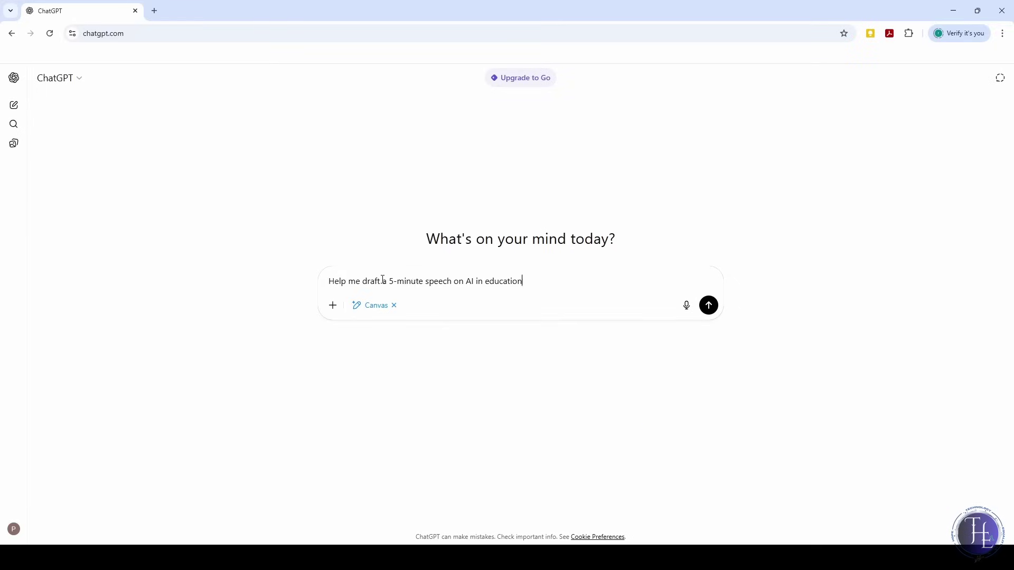
left_click(708, 305)
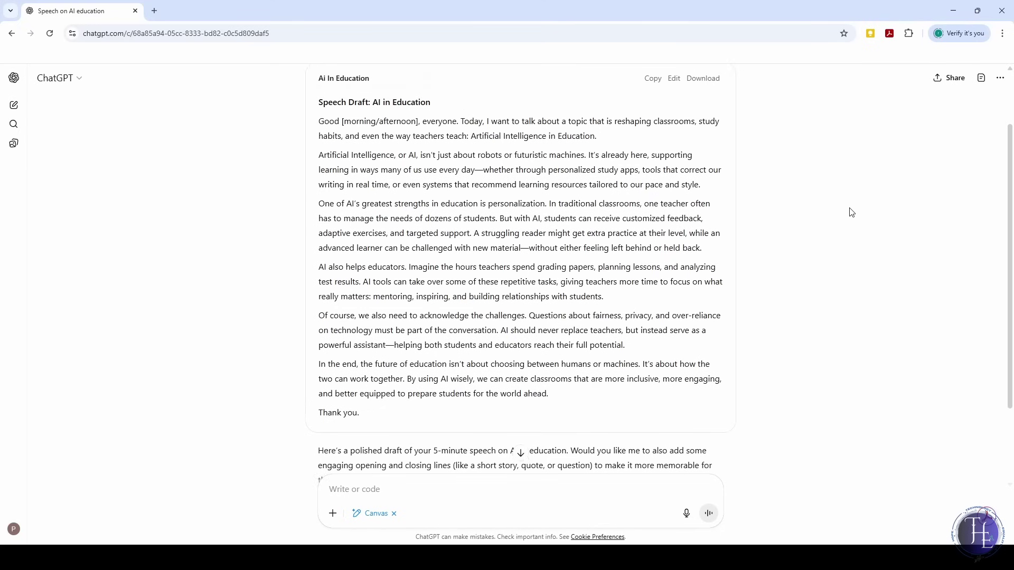
In the full Canvas editor, change 'customized feedback' to 'personalized feedback'.
scroll(851, 213, "up", 1)
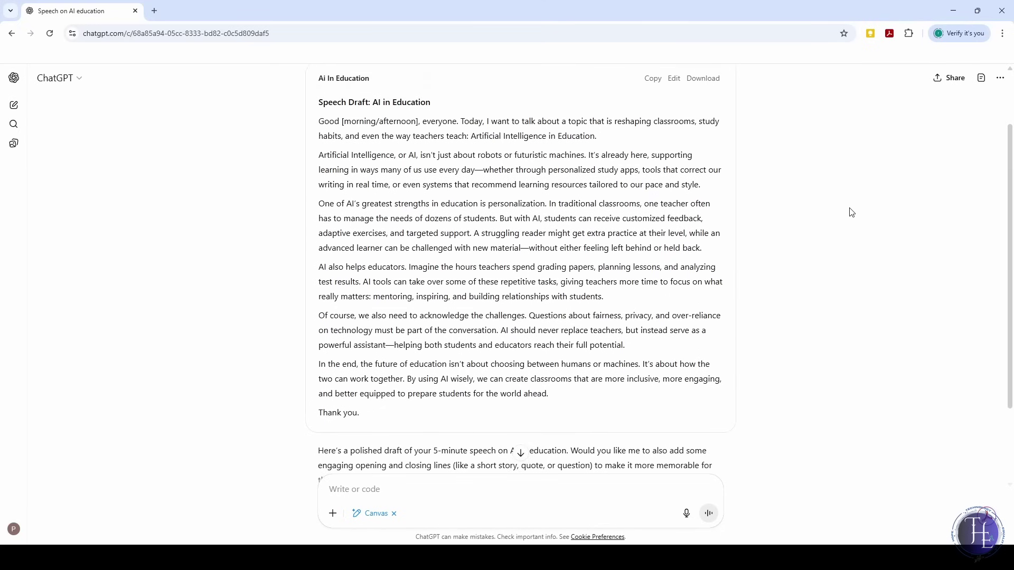
double_click(632, 219)
left_click(678, 220)
left_click(674, 79)
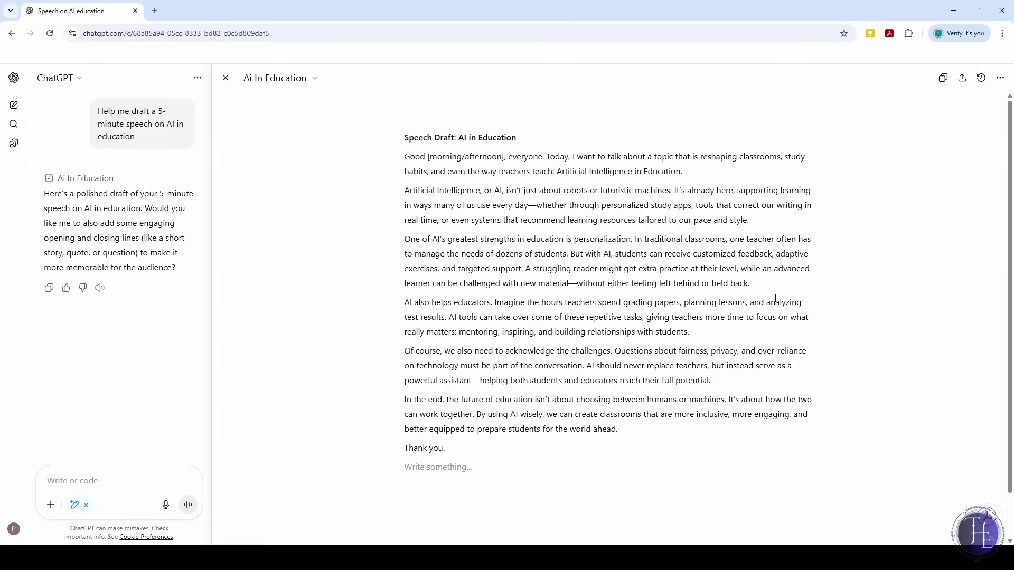
left_click(744, 256)
key("BackSpace")
key("BackSpace")
key("BackSpace")
key("BackSpace")
key("BackSpace")
key("BackSpace")
key("BackSpace")
key("BackSpace")
key("BackSpace")
key("BackSpace")
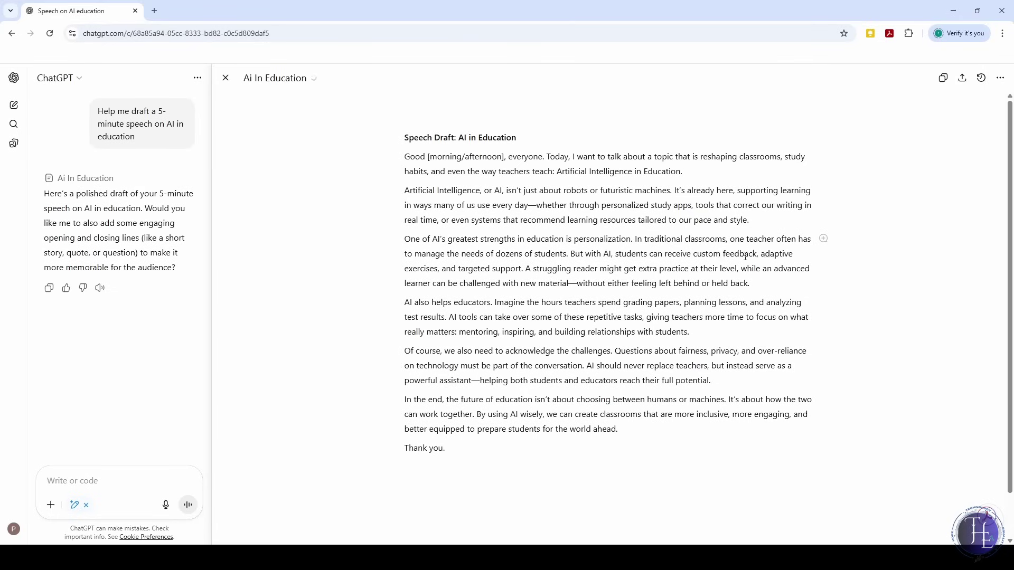
type("personalized")
left_click(684, 302)
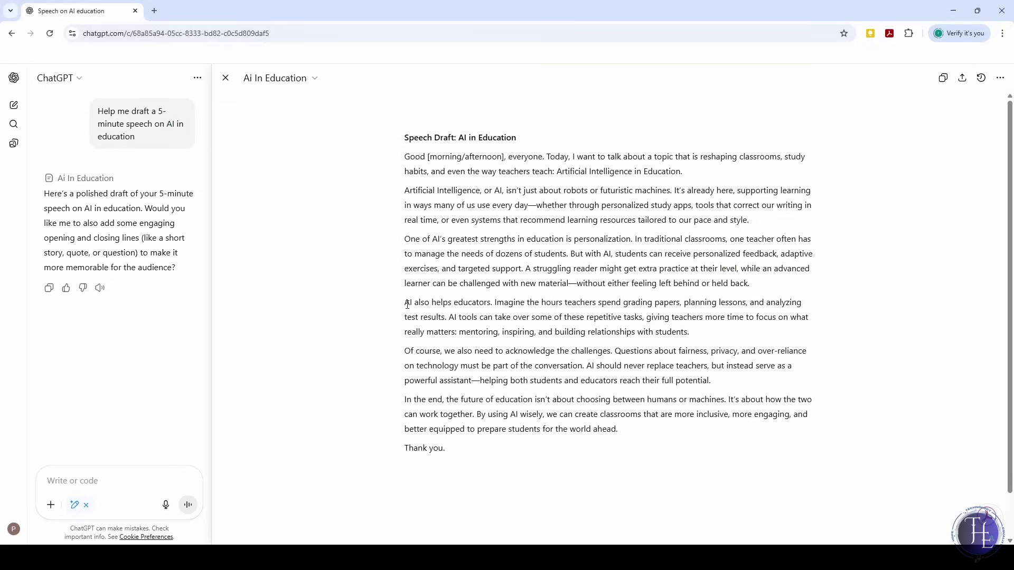
Ask ChatGPT to 'Elaborate more on this point' for the selected 'AI also helps educators' paragraph.
left_click_drag(407, 304, 691, 334)
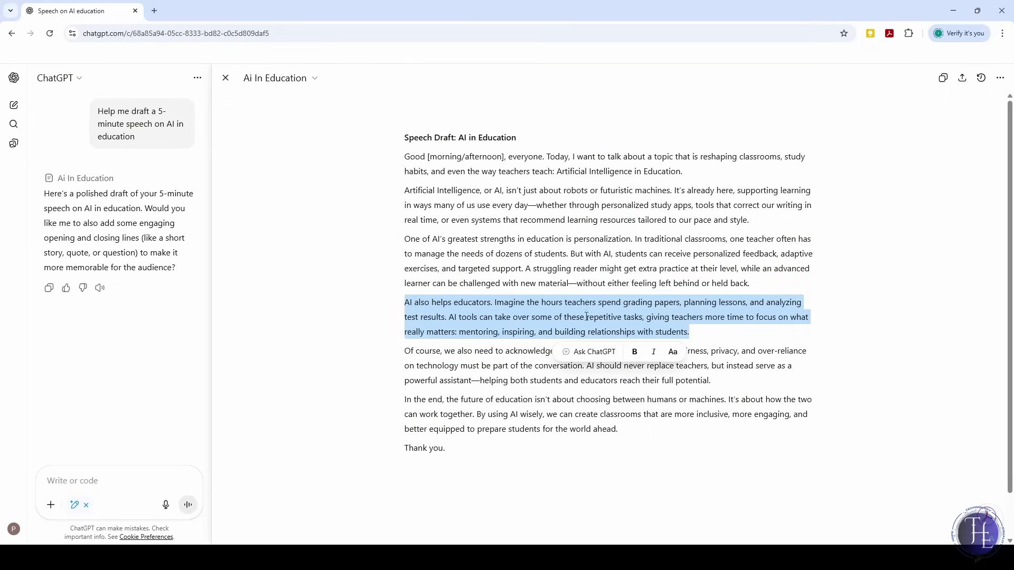
left_click(593, 352)
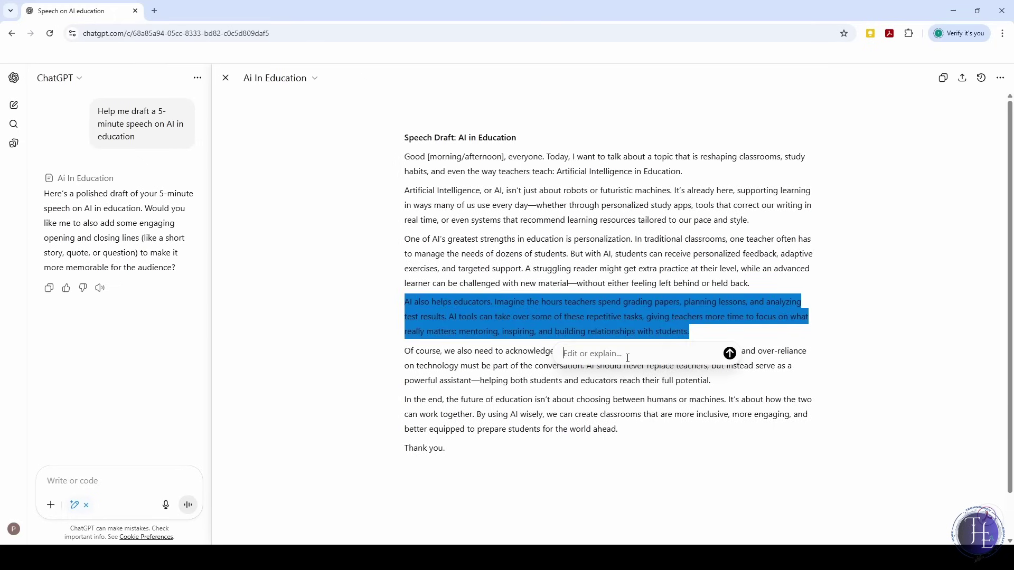
type("Elaborate more on this point")
left_click(729, 353)
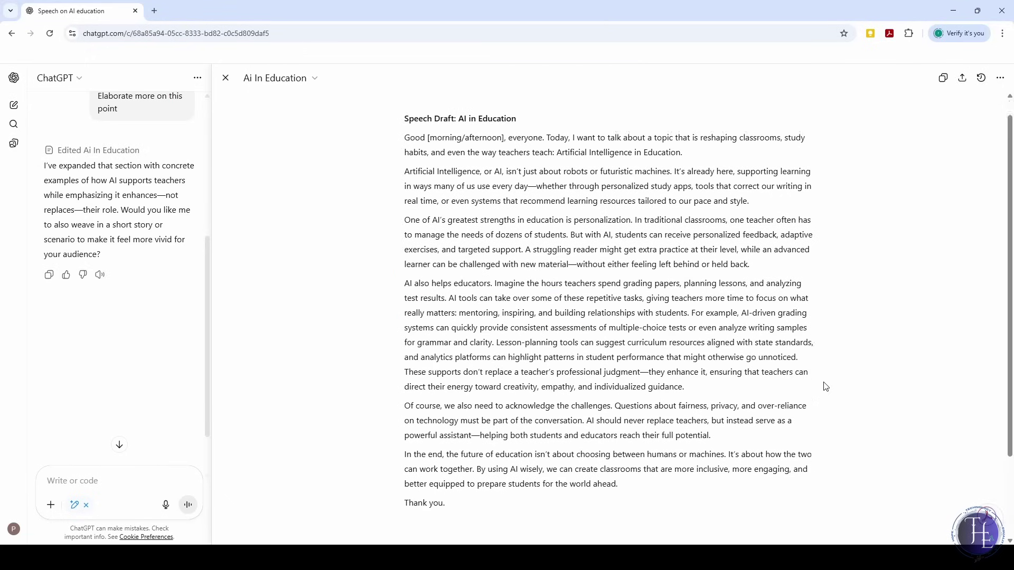
scroll(825, 386, "down", 1)
scroll(825, 387, "up", 1)
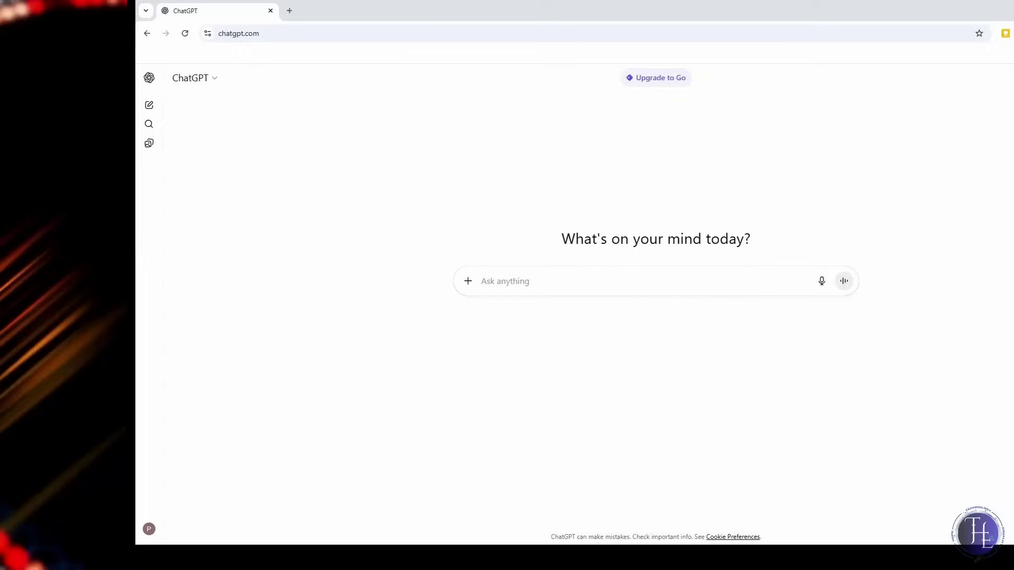
Run deep research on the pasted AI-jobs pros-and-cons question, answering 'All' to the scope clarification.
left_click(333, 281)
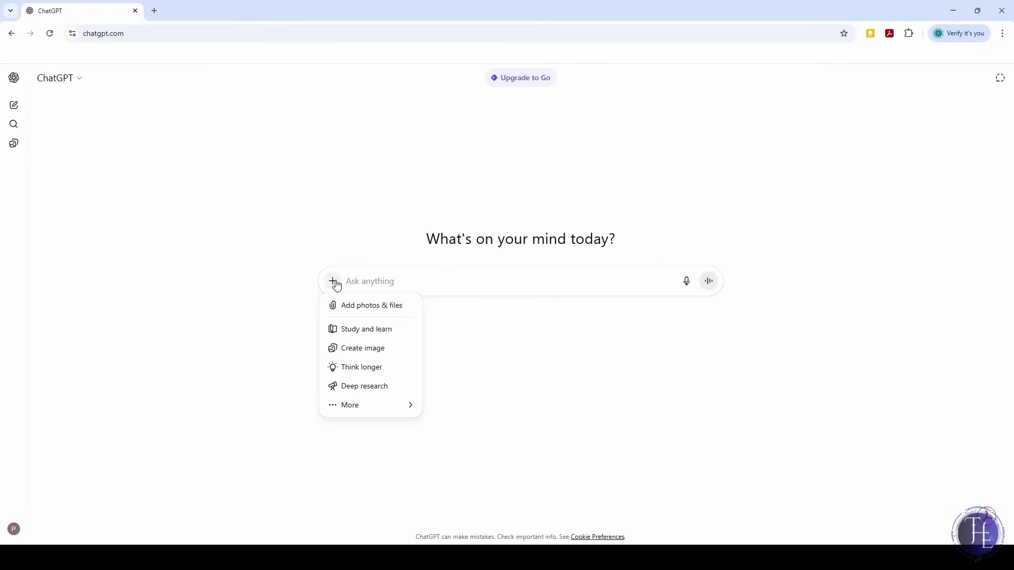
left_click(367, 388)
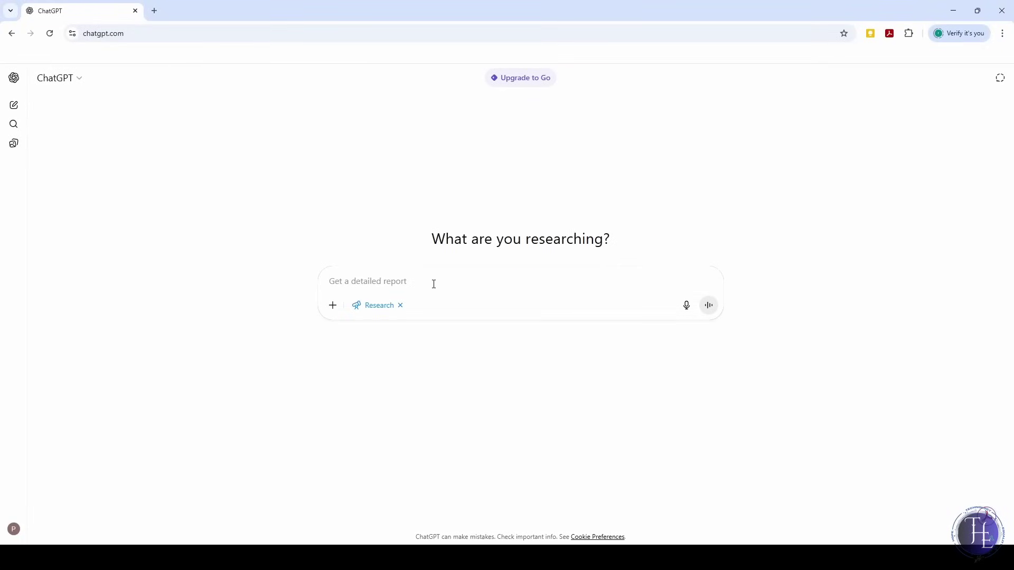
type("What are 3 evidence-based pros and cons of AI replacing human jobs? Include sources")
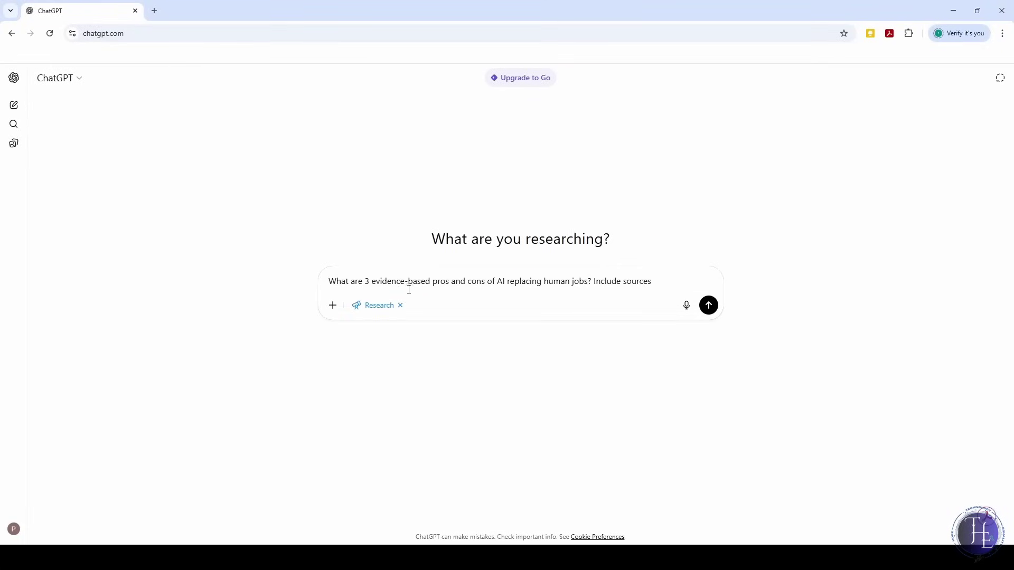
left_click(711, 310)
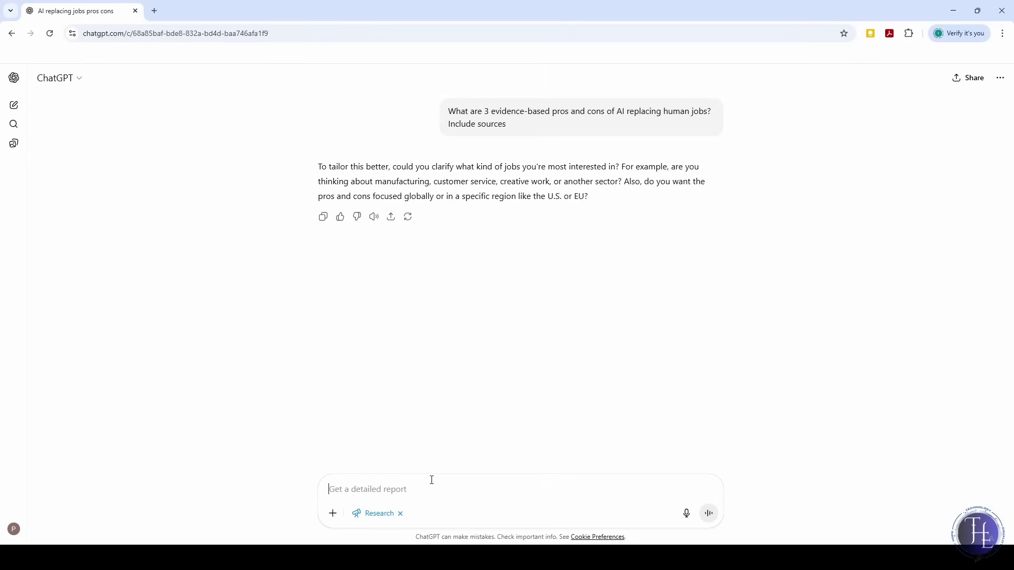
type("All sectors, Global focused")
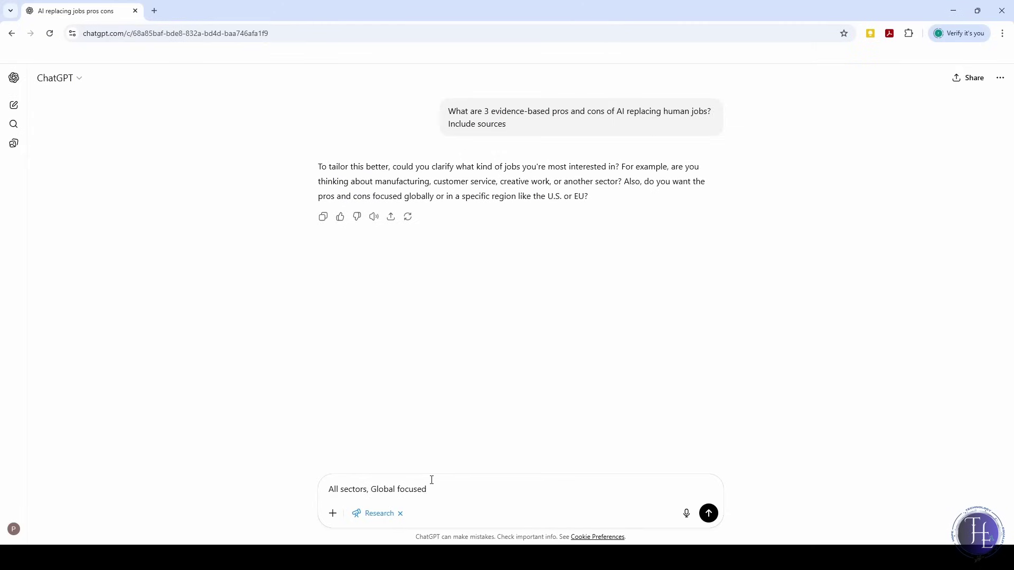
key("Return")
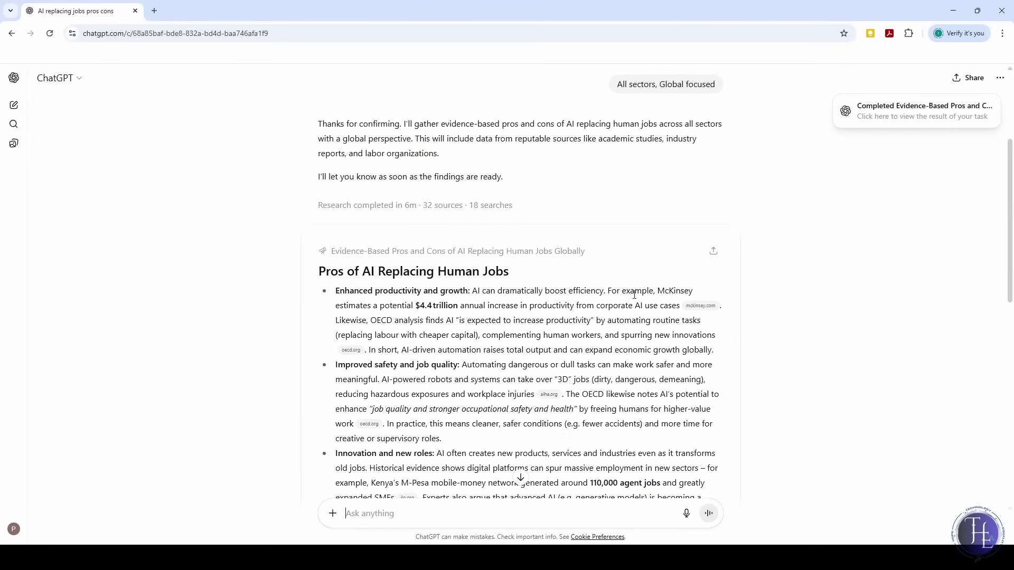
Scroll through the jobs report's cons section down to its McKinsey, OECD and ILO sources.
scroll(634, 295, "down", 5)
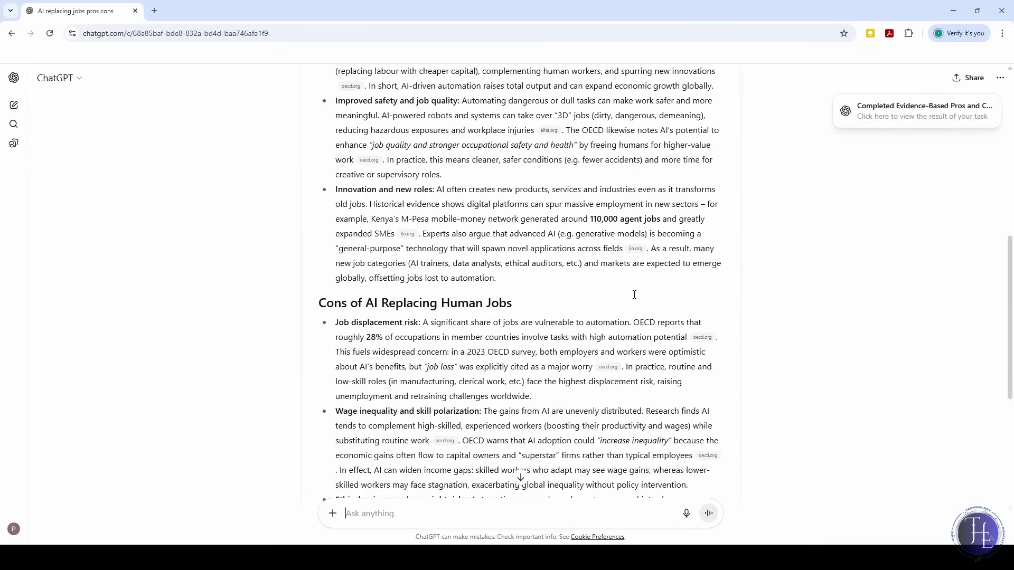
scroll(634, 295, "down", 3)
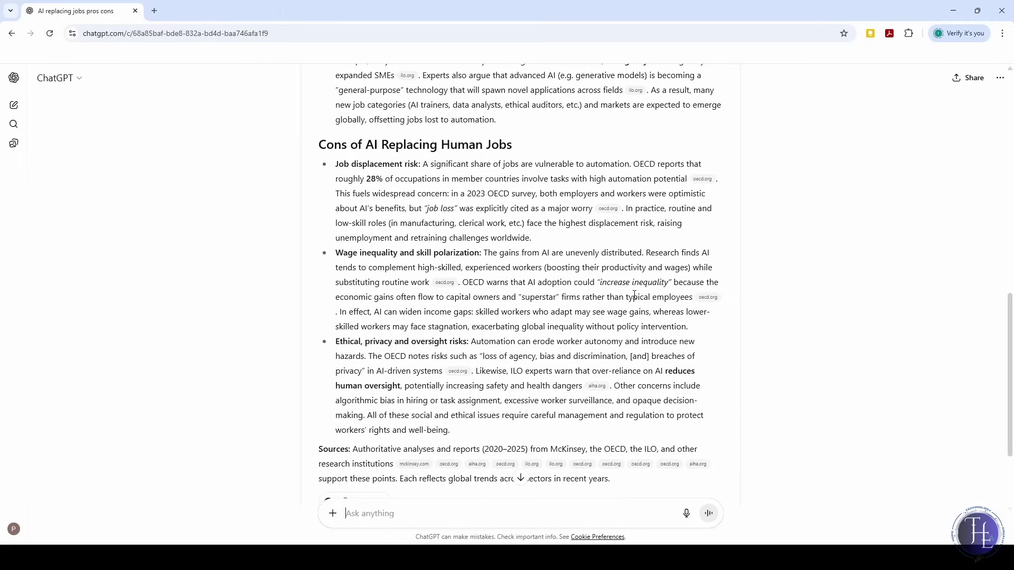
scroll(634, 295, "down", 2)
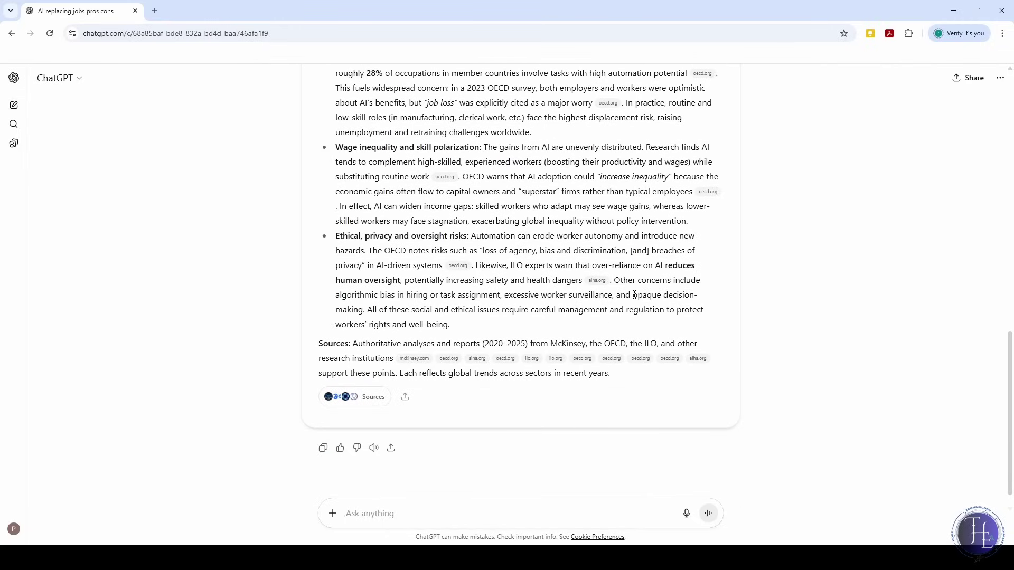
scroll(634, 294, "up", 2)
scroll(634, 295, "down", 2)
mouse_move(441, 364)
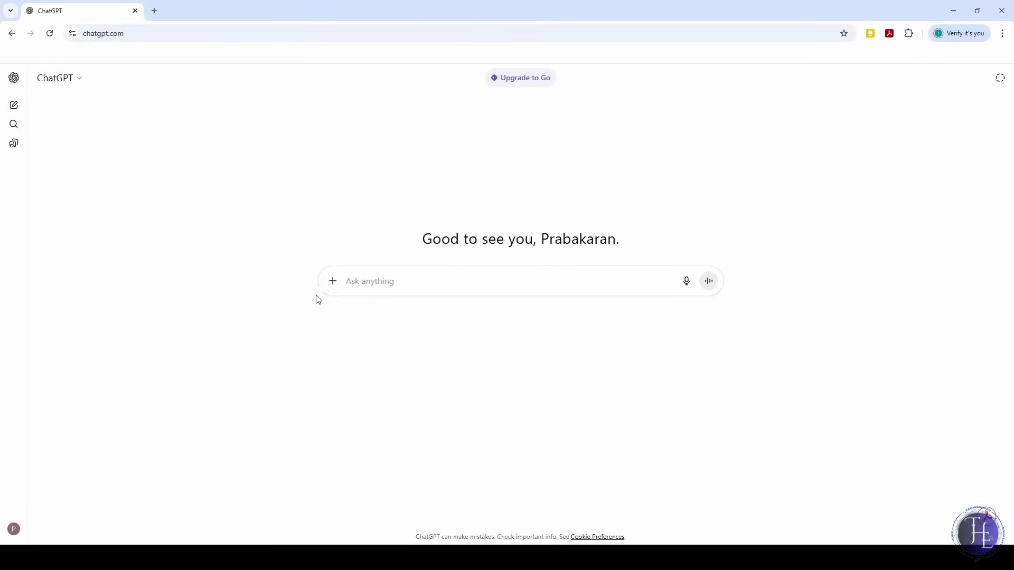
Generate an image from the pasted balcony-garden prompt with colorful plants and a bamboo chair.
left_click(332, 281)
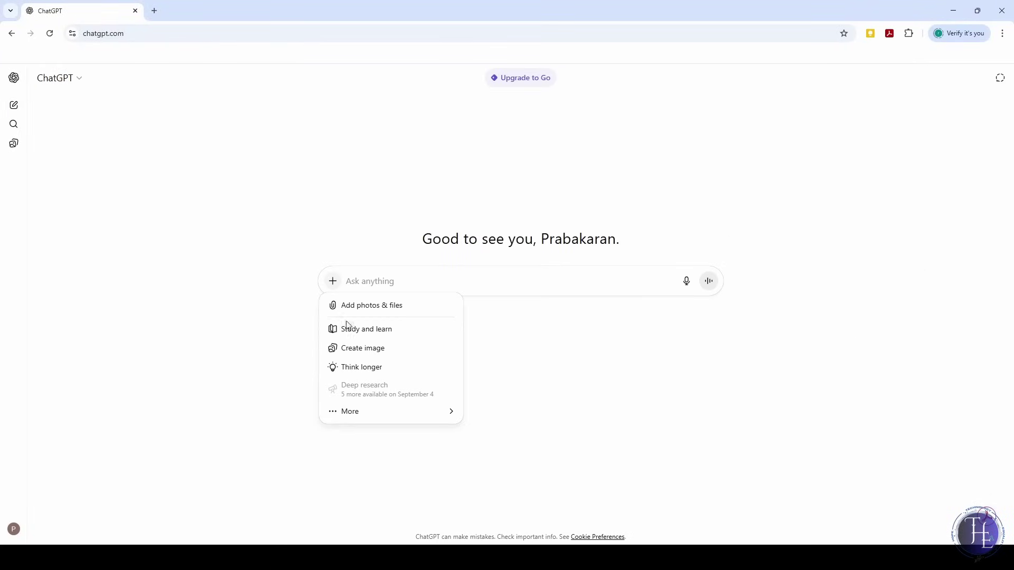
left_click(365, 349)
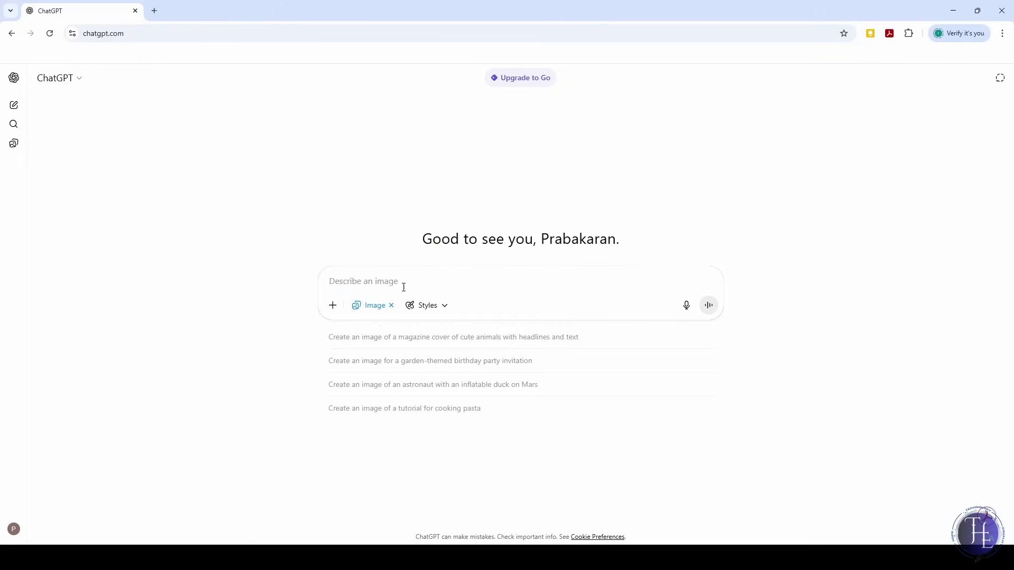
type("Generate an image of a small balcony garden with colorful plants and a bamboo chair.")
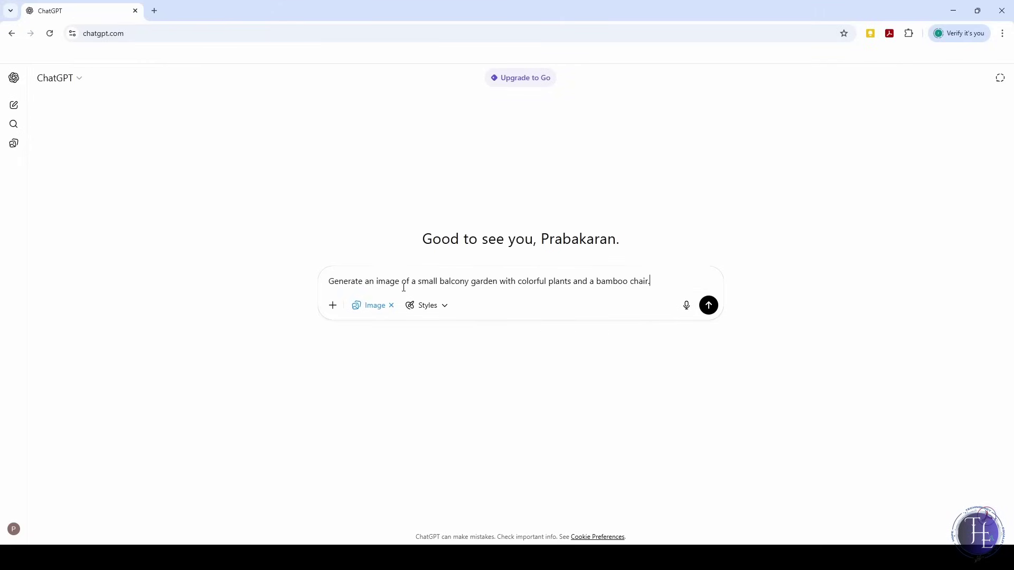
left_click(708, 306)
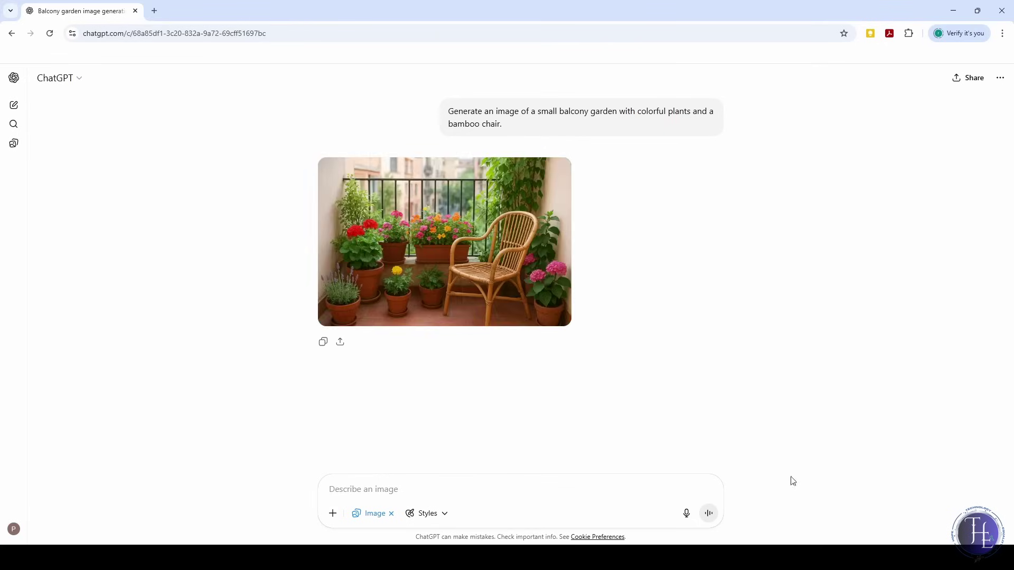
Web-search 'Now show me some real options to buy similar planters online' and review the listings and comparison table.
left_click(332, 514)
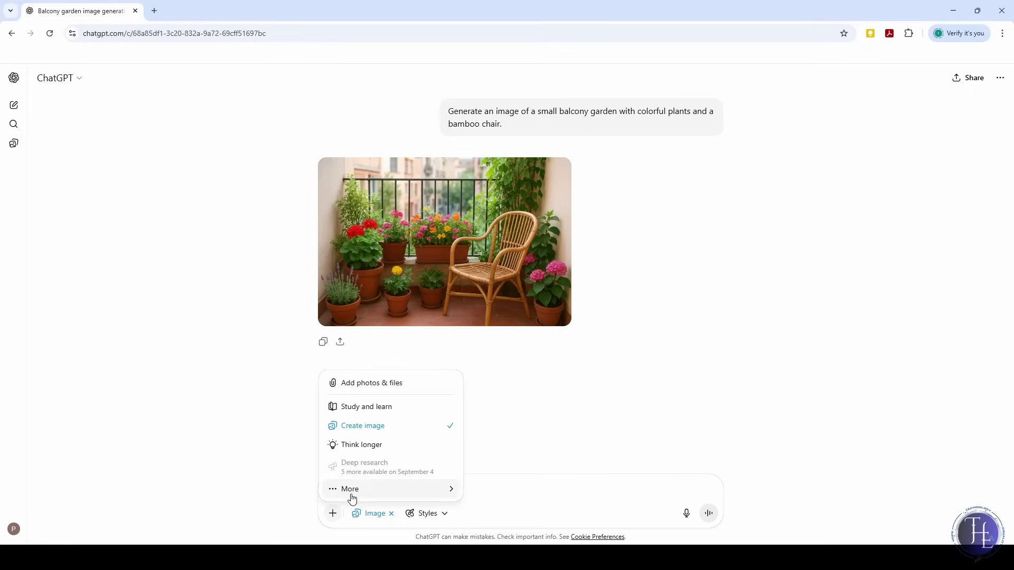
mouse_move(386, 488)
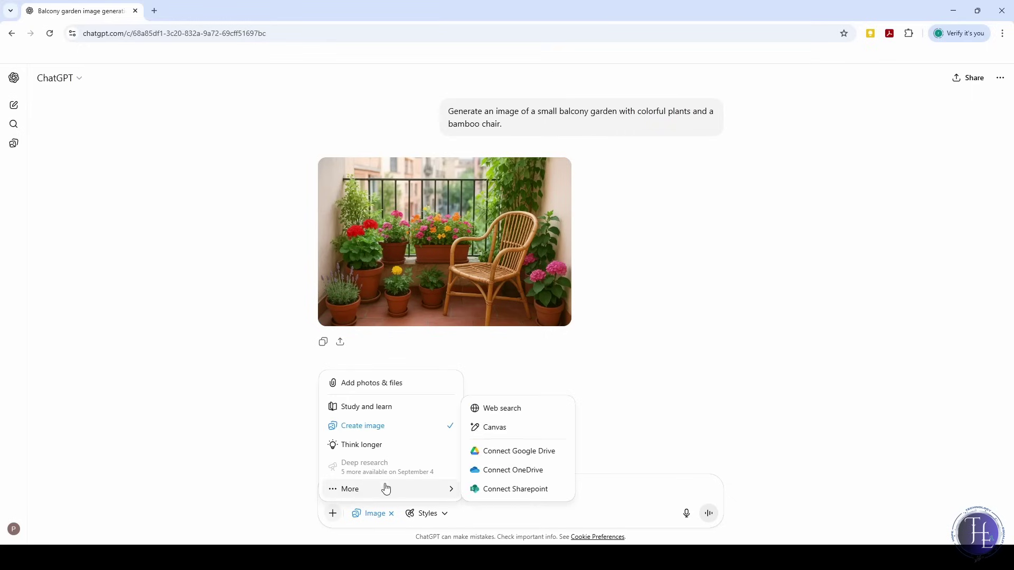
left_click(502, 409)
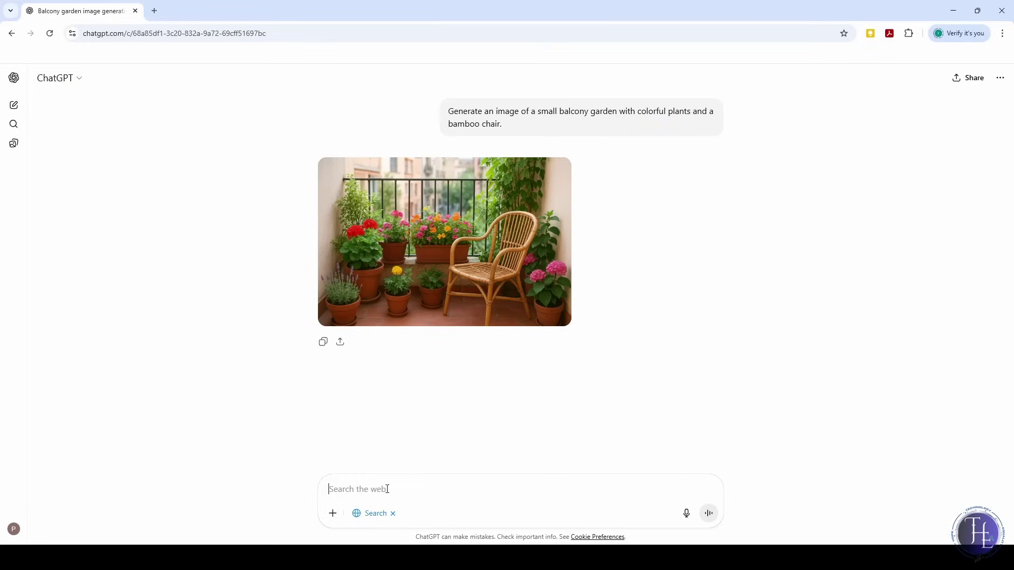
type("Now show me some real options to buy similar planters online")
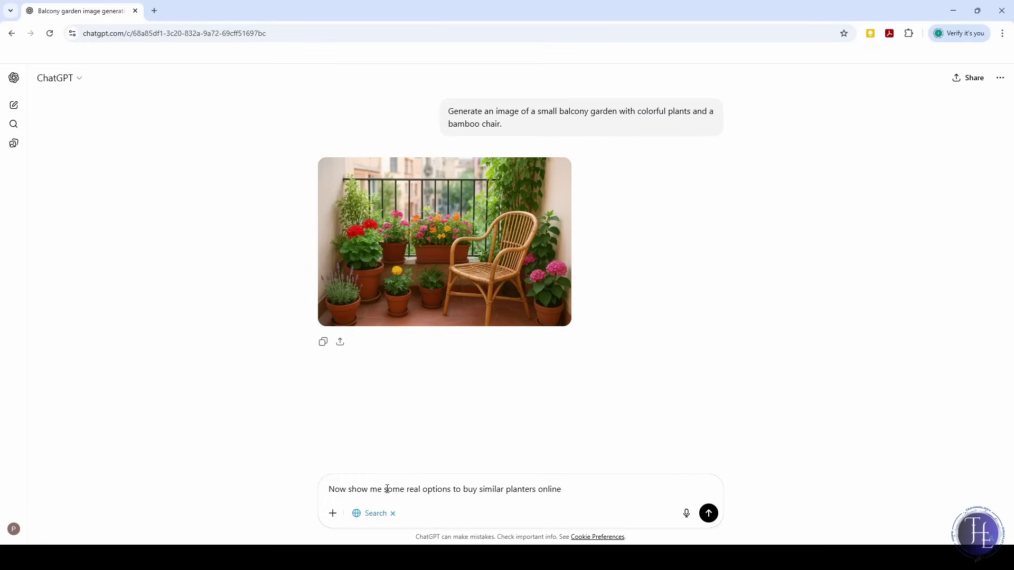
left_click(710, 516)
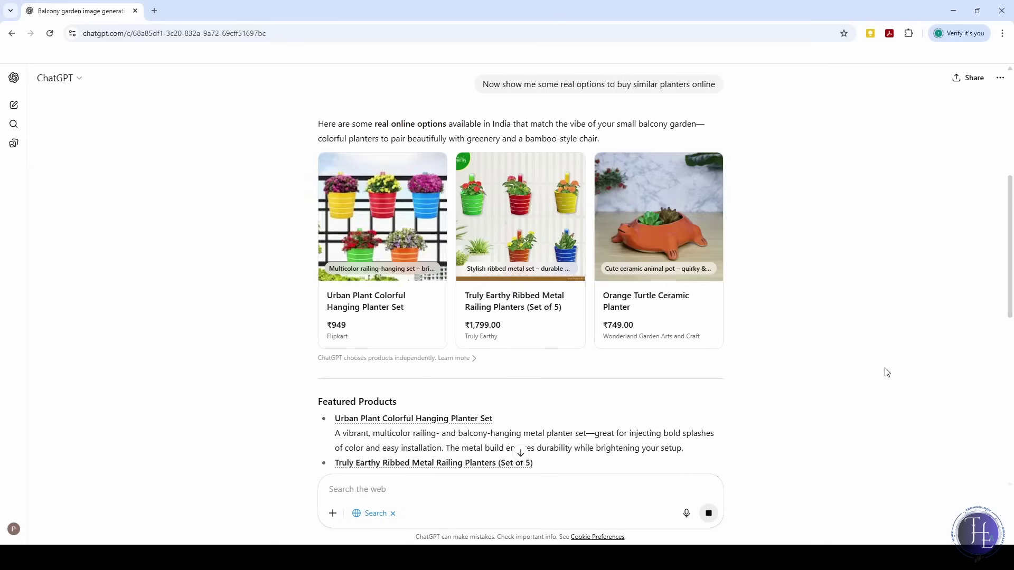
scroll(887, 372, "down", 4)
scroll(886, 372, "down", 5)
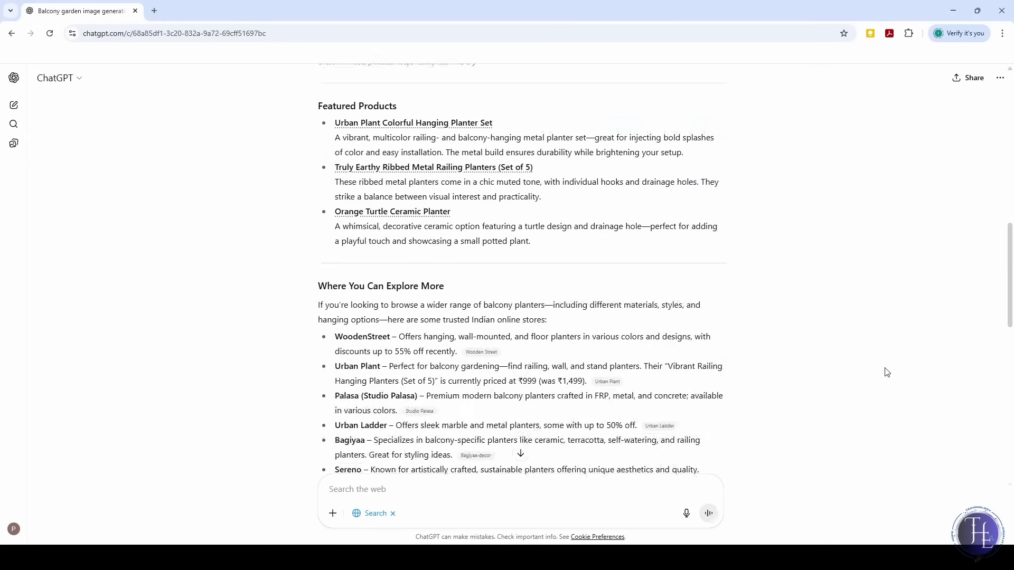
scroll(887, 372, "down", 4)
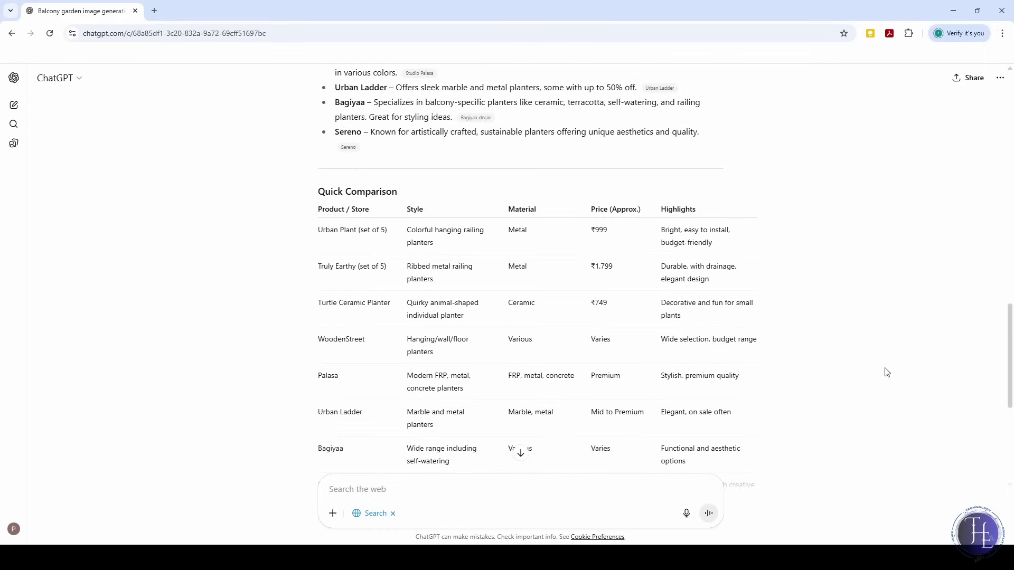
scroll(886, 372, "up", 4)
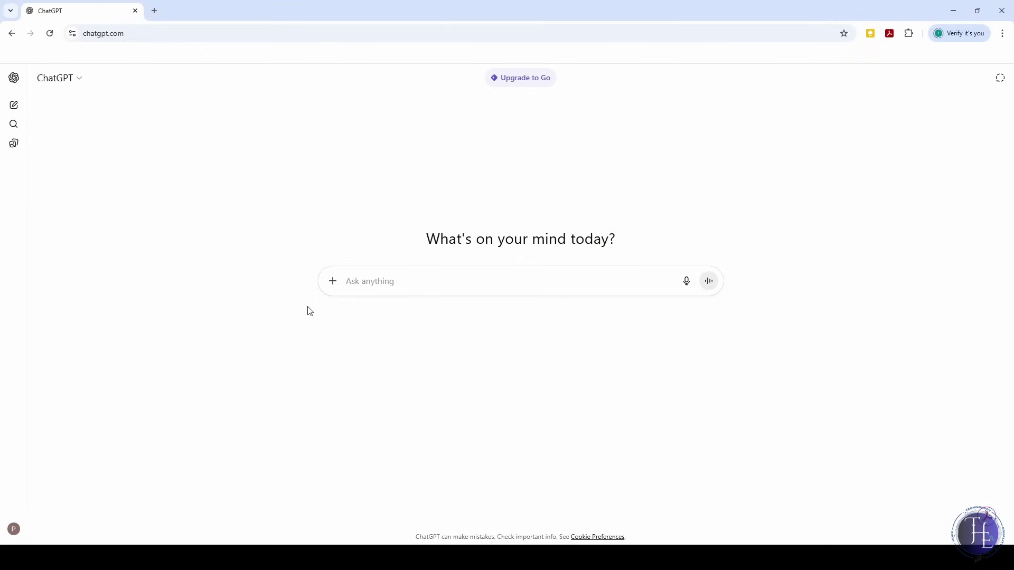
With Think longer on, send the pasted question about leaving a stable job for a startup.
left_click(332, 282)
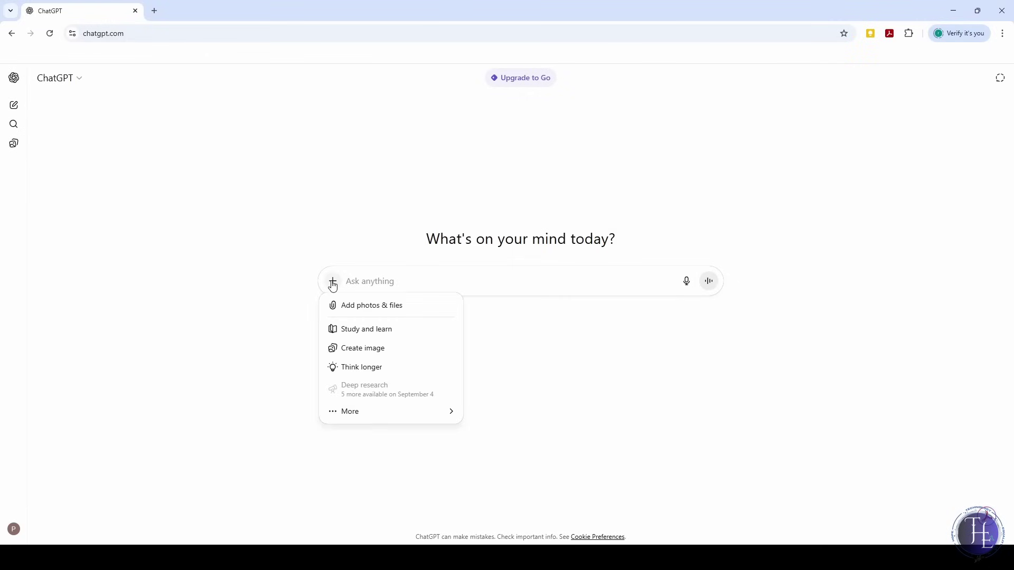
left_click(358, 373)
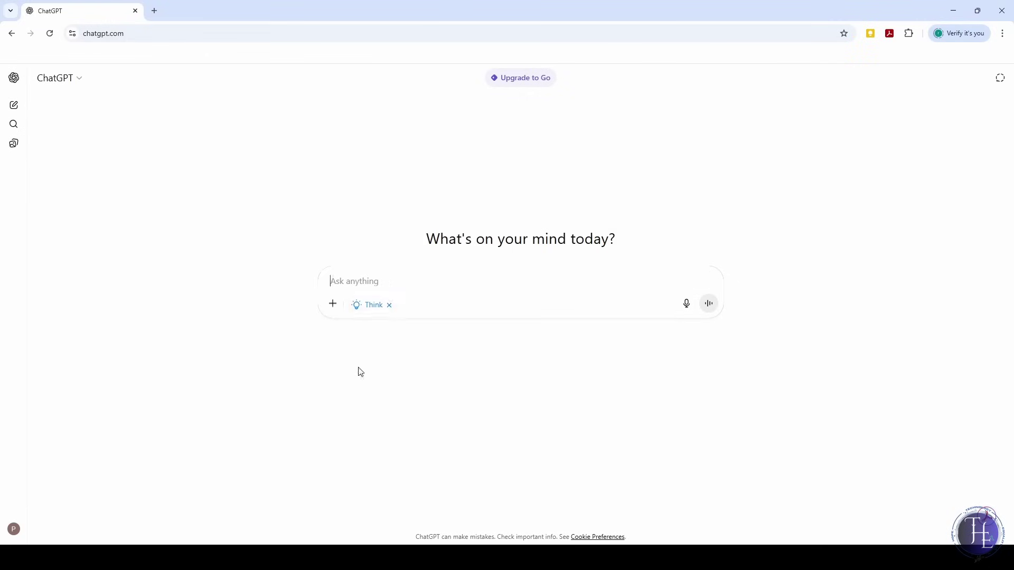
type("Help me weigh the pros and cons of leaving a stable job to pursue a startup idea.")
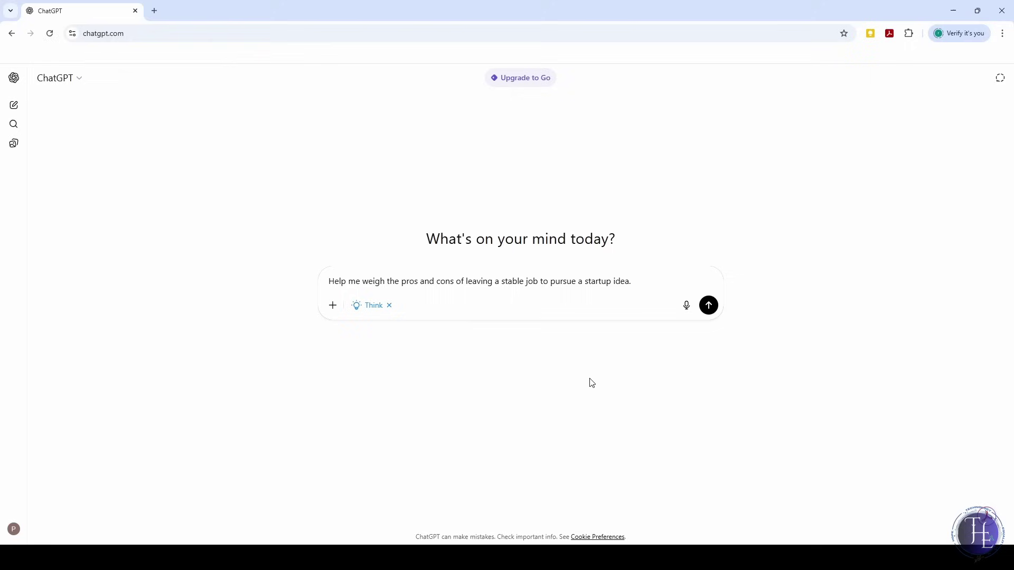
left_click(711, 310)
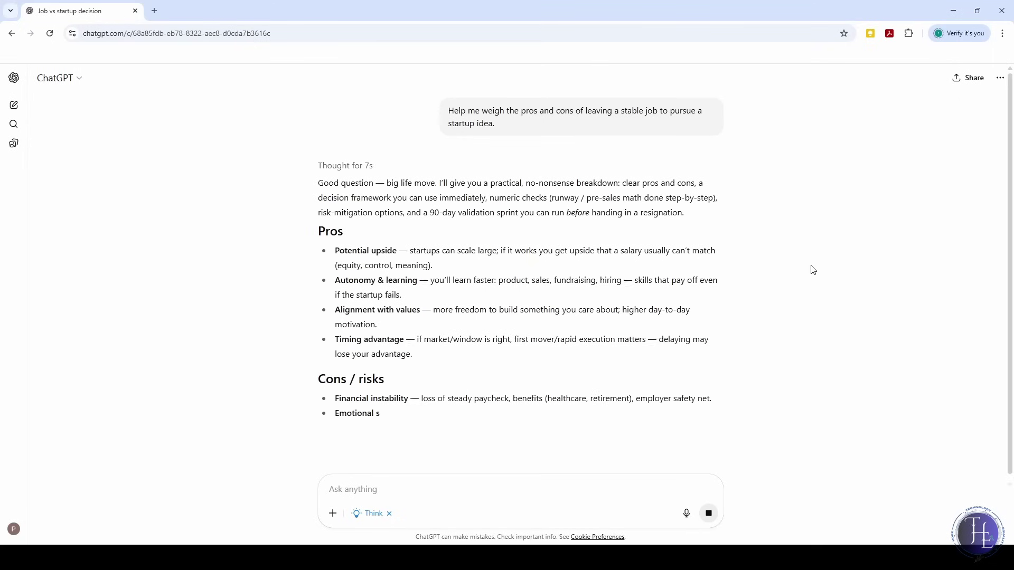
Read through the answer's exit milestones, 90-day validation sprint and decision thresholds.
scroll(843, 268, "down", 1)
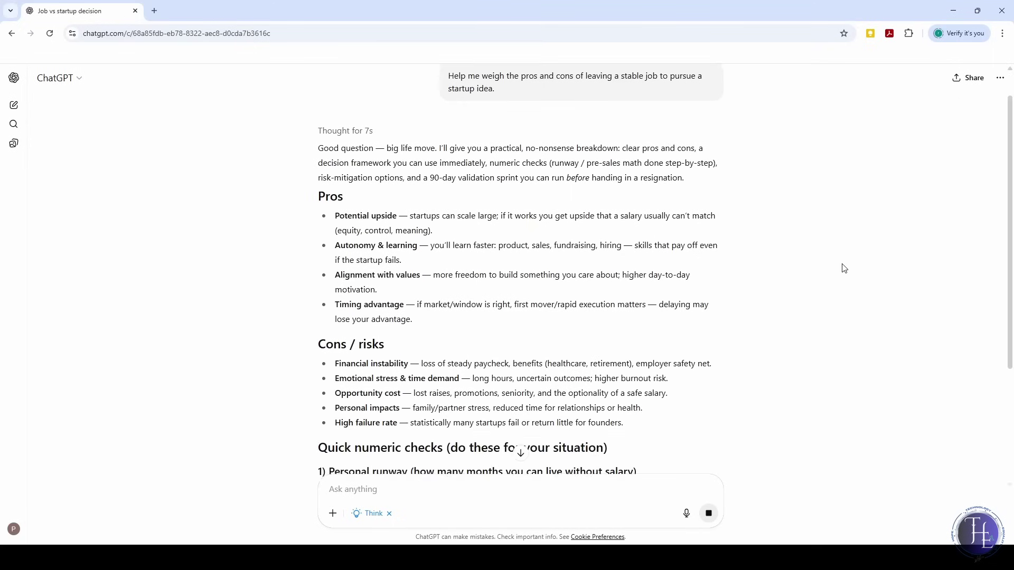
scroll(843, 268, "down", 2)
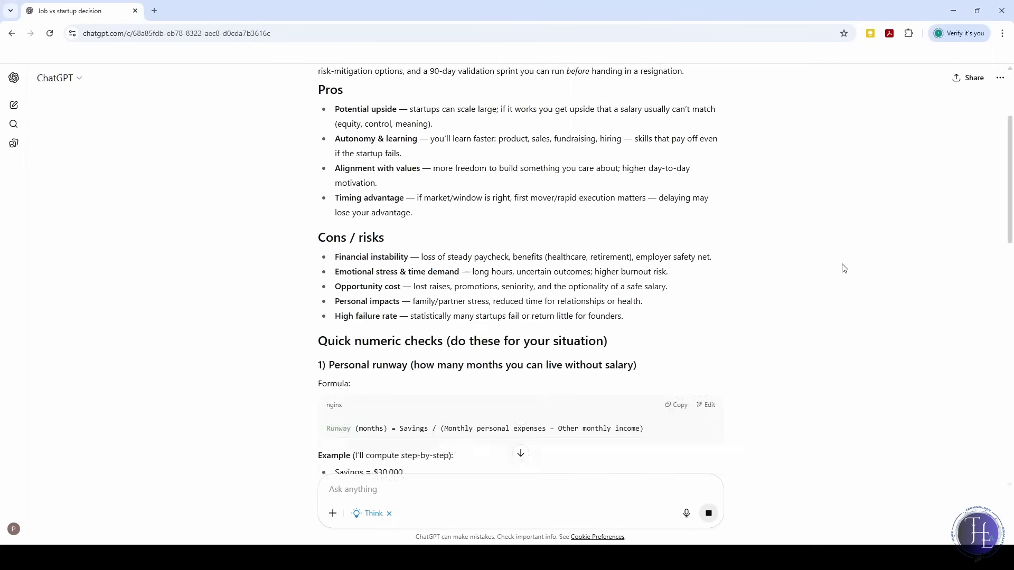
scroll(843, 268, "down", 2)
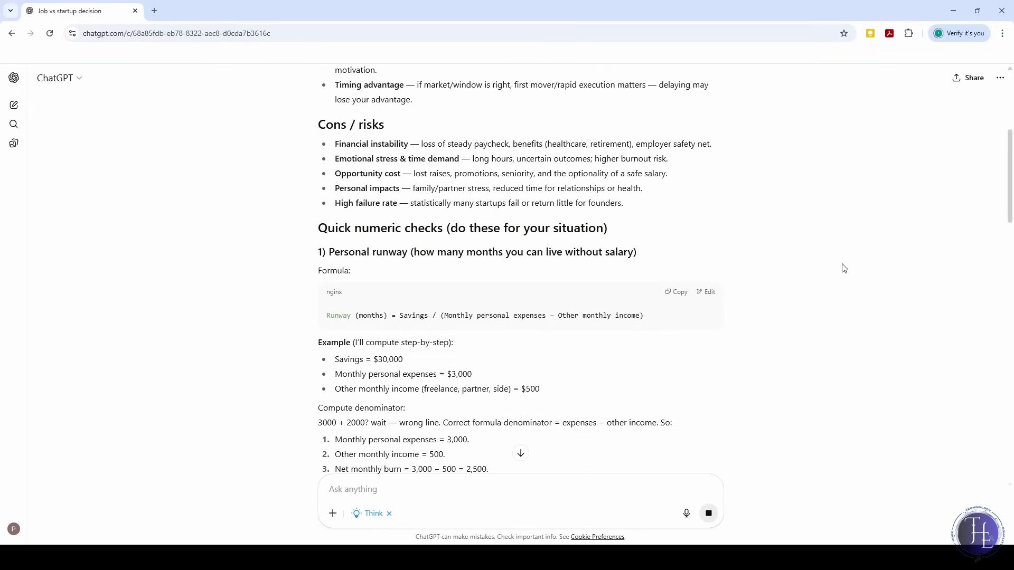
scroll(843, 268, "down", 1)
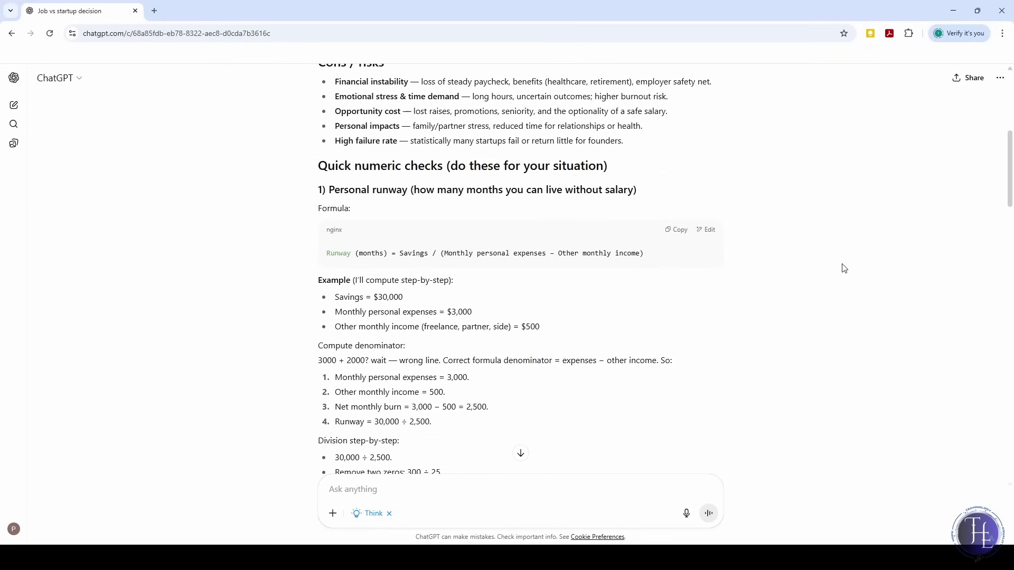
scroll(843, 268, "down", 1)
scroll(843, 268, "down", 1)
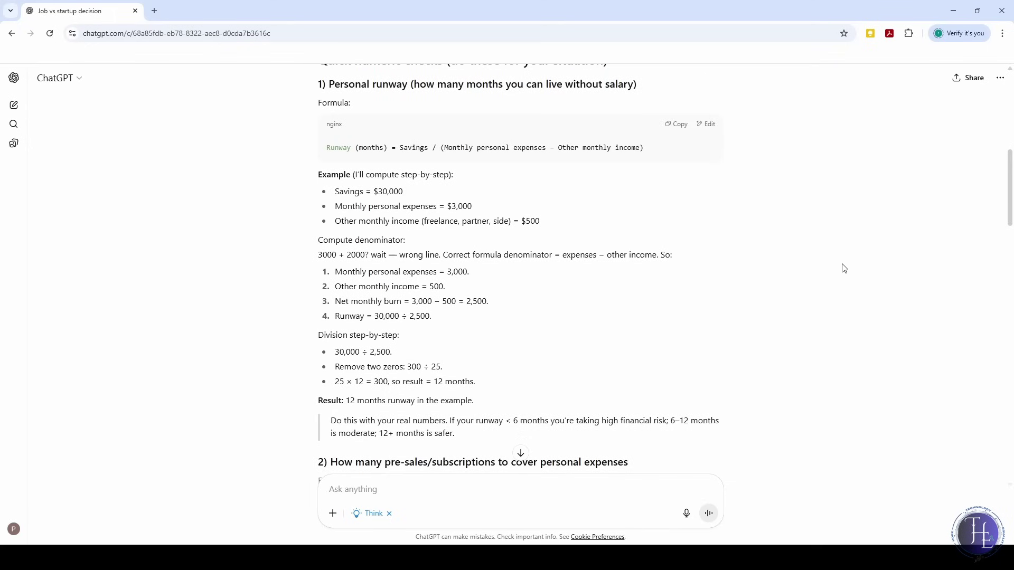
scroll(843, 268, "down", 4)
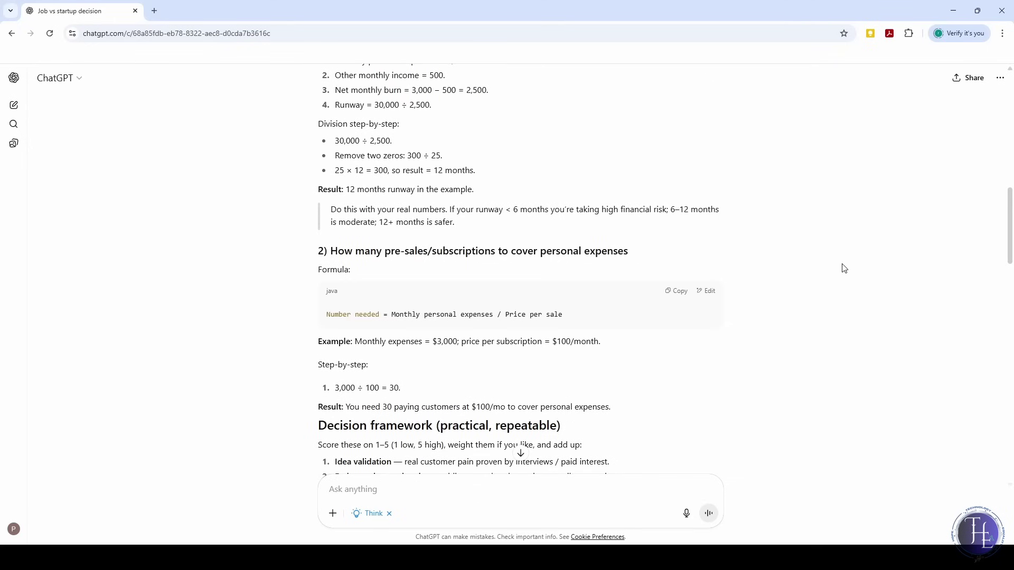
scroll(843, 268, "down", 2)
scroll(843, 268, "down", 2)
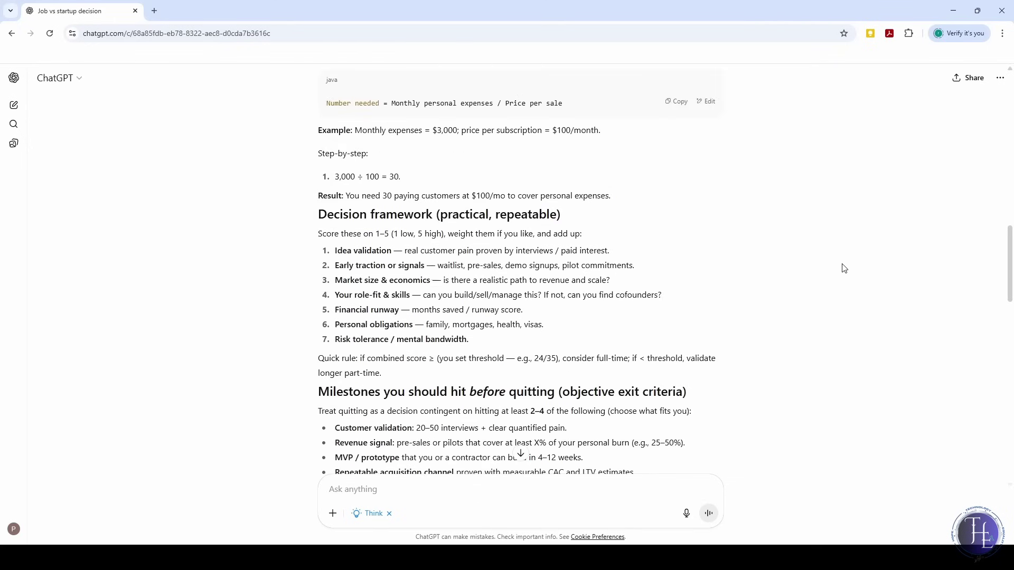
scroll(843, 268, "down", 1)
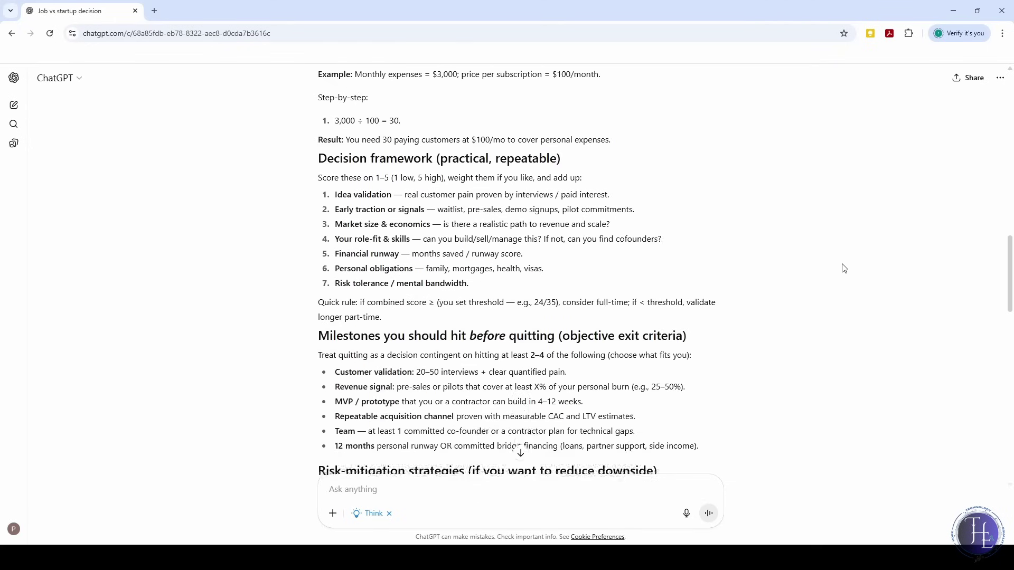
scroll(843, 268, "down", 2)
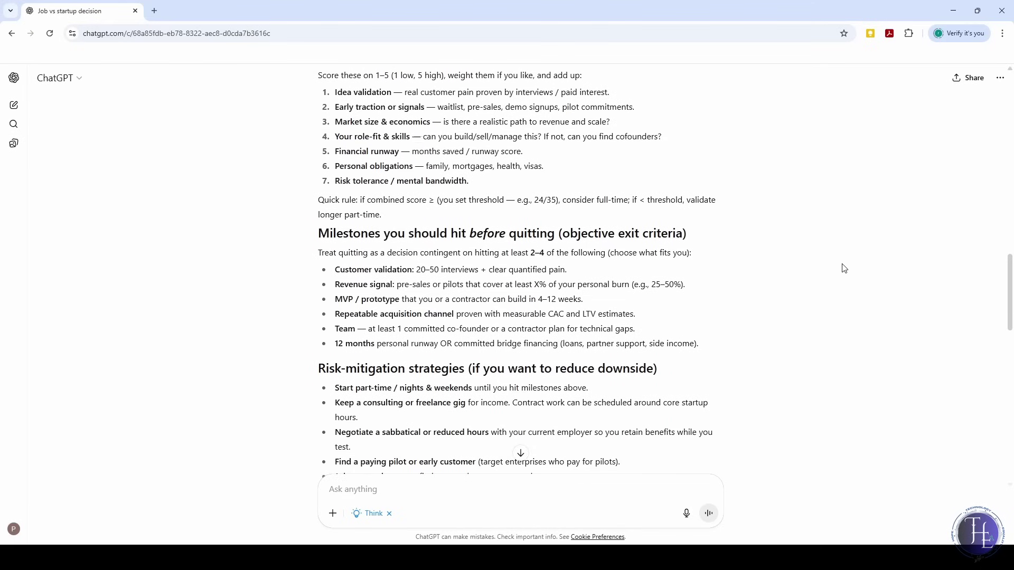
scroll(843, 269, "down", 2)
scroll(843, 268, "down", 3)
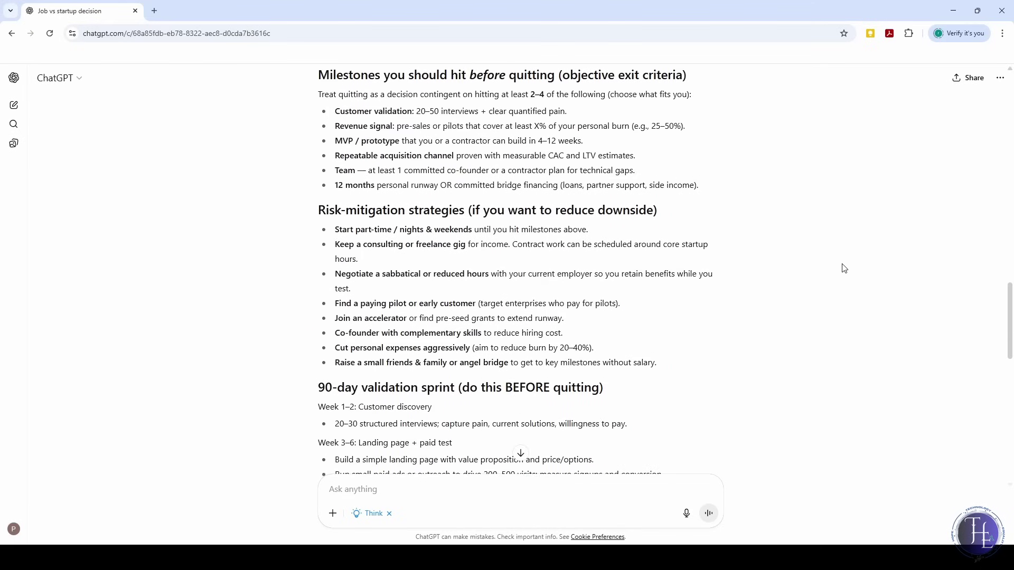
scroll(843, 269, "down", 2)
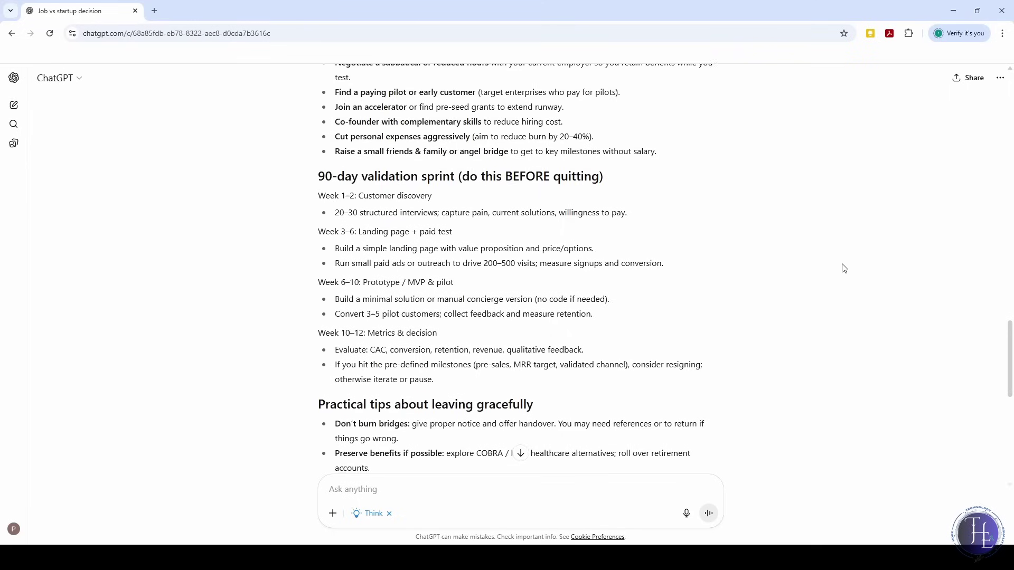
scroll(843, 268, "down", 1)
scroll(843, 269, "down", 2)
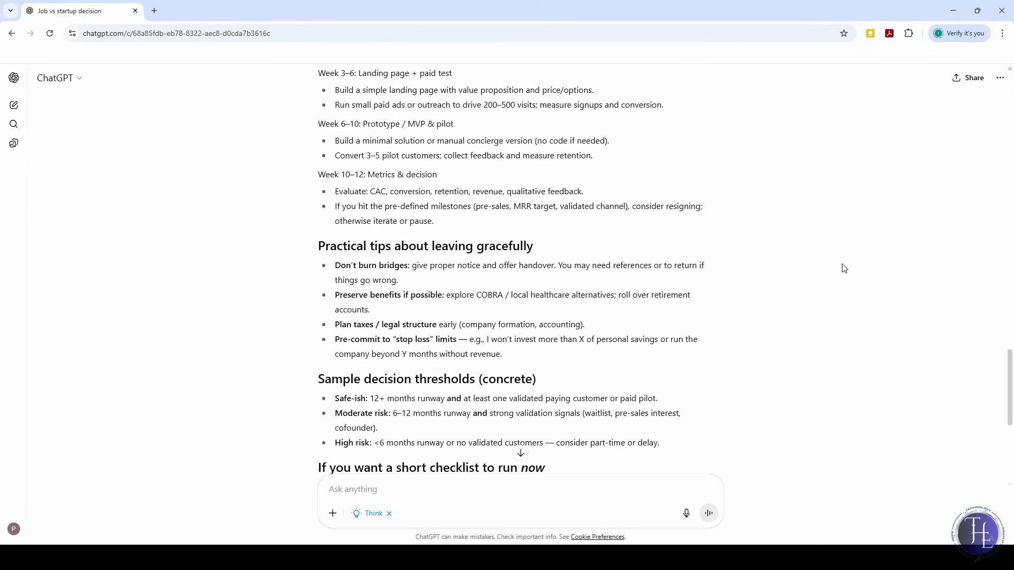
scroll(843, 268, "down", 1)
scroll(843, 269, "down", 2)
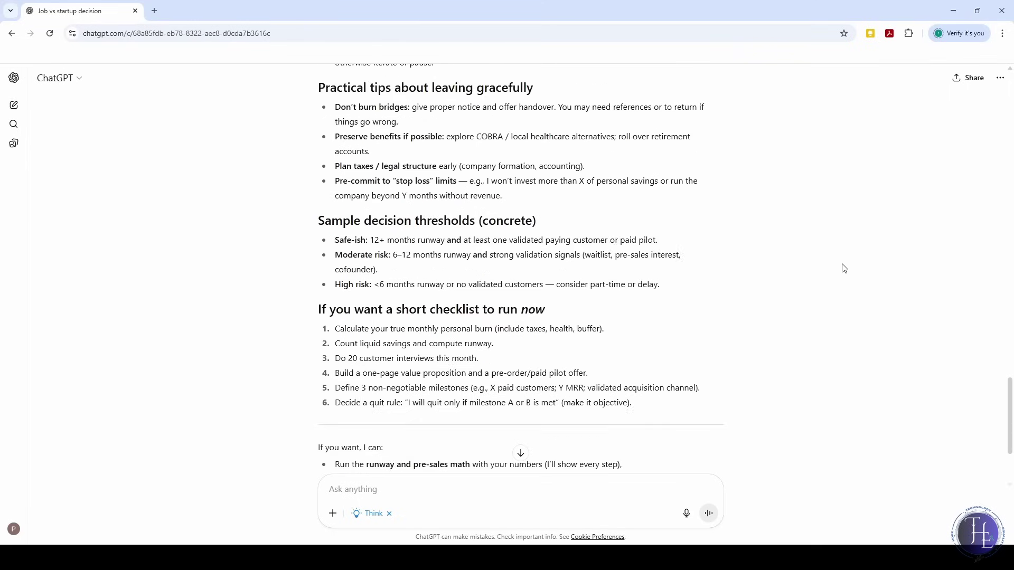
scroll(843, 268, "down", 2)
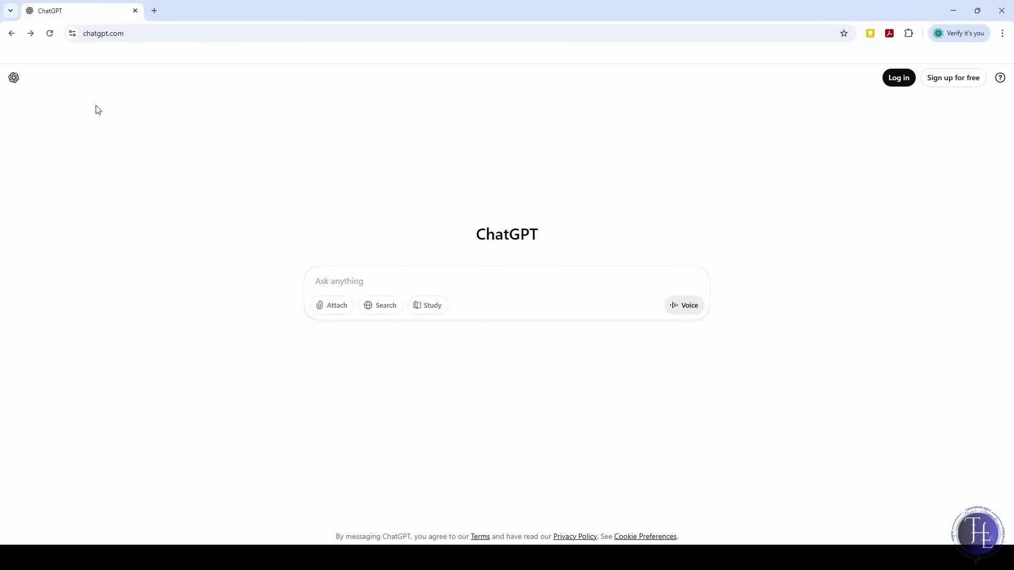
Select the chatgpt.com address, then begin logging in with the Log in button.
left_click_drag(128, 34, 78, 27)
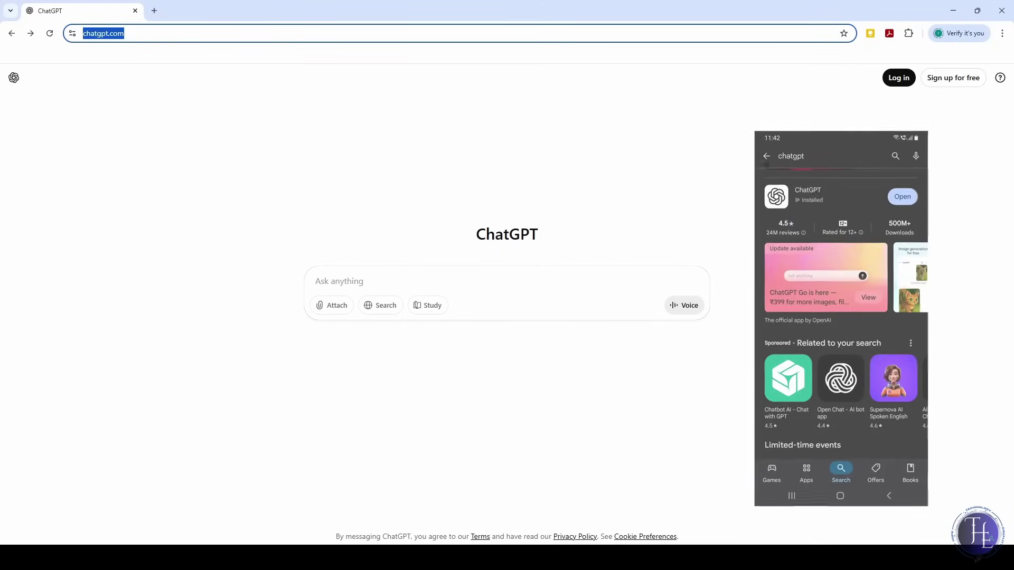
left_click(899, 80)
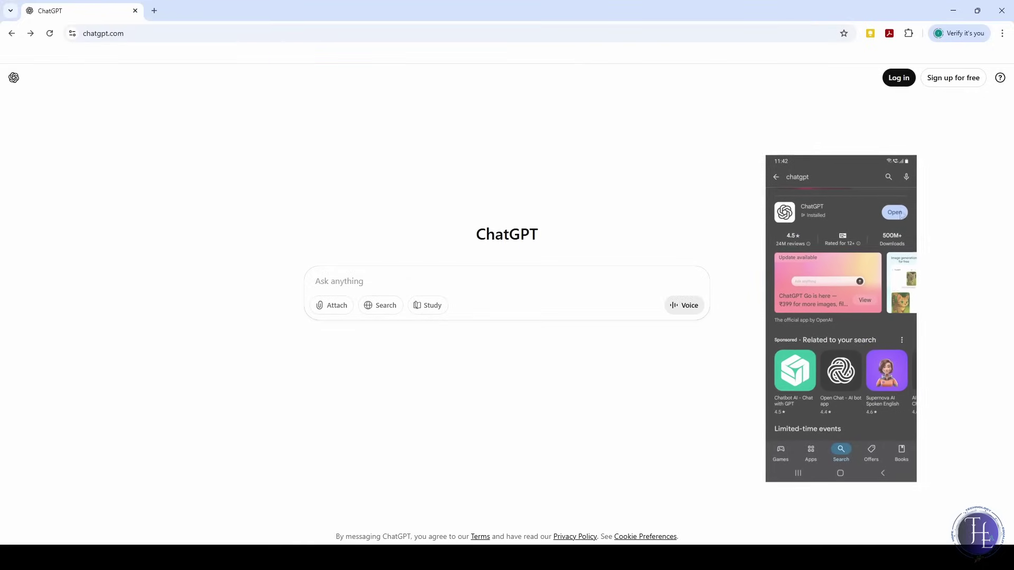